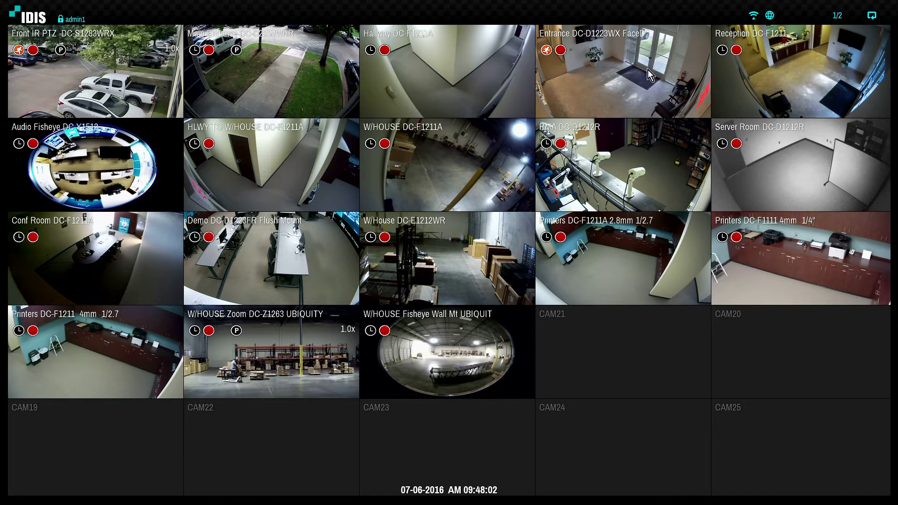
Enter Camera Registration from the live view, with the DC-S1283WHX on channel 19 as CAM19.
{"action": "right_click", "coordinate": [283, 182]}
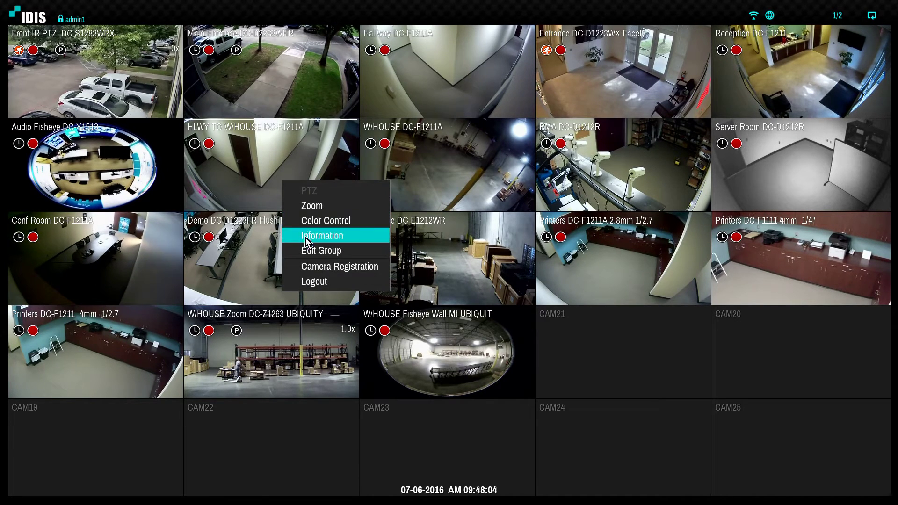
{"action": "left_click", "coordinate": [348, 269]}
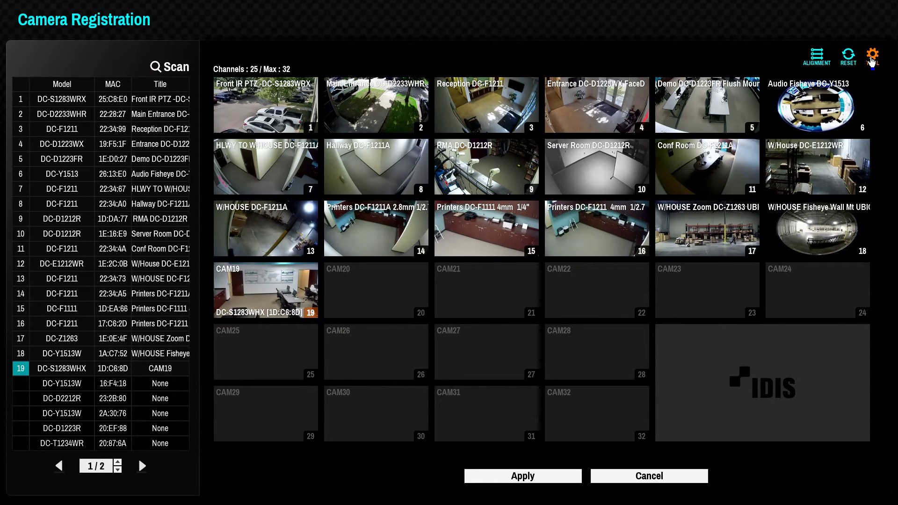
Register the DC-S1283WHX on channel 19 using the DirectIP protocol and apply the registration.
{"action": "left_click", "coordinate": [873, 58]}
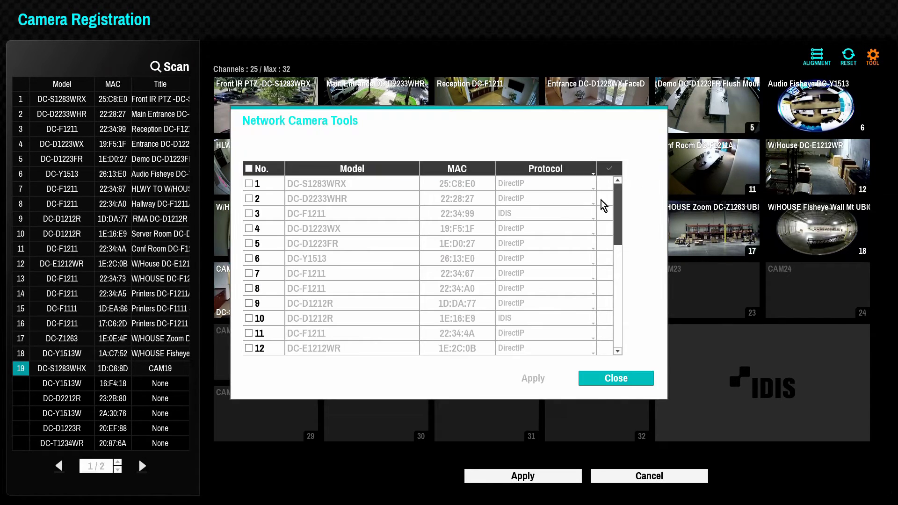
{"action": "scroll", "coordinate": [624, 224], "scroll_direction": "down", "scroll_amount": 1}
{"action": "left_click_drag", "start_coordinate": [624, 224], "coordinate": [633, 263]}
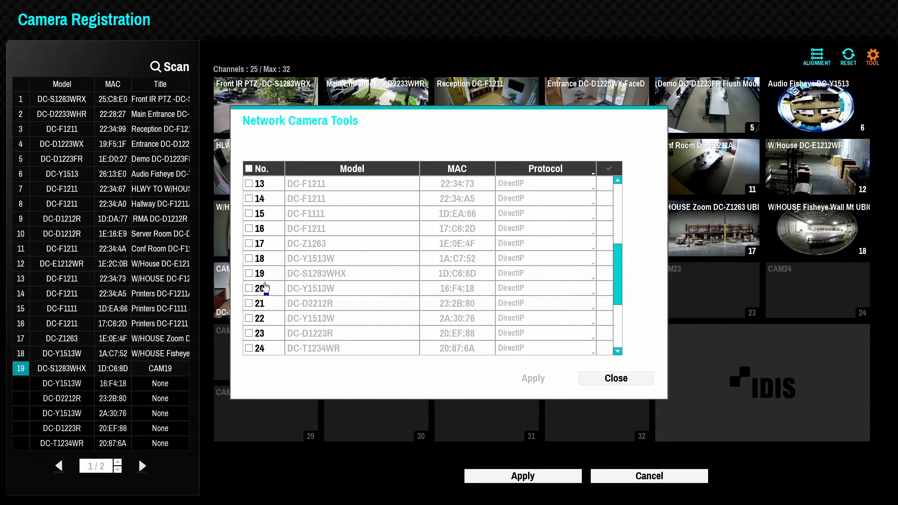
{"action": "left_click", "coordinate": [249, 274]}
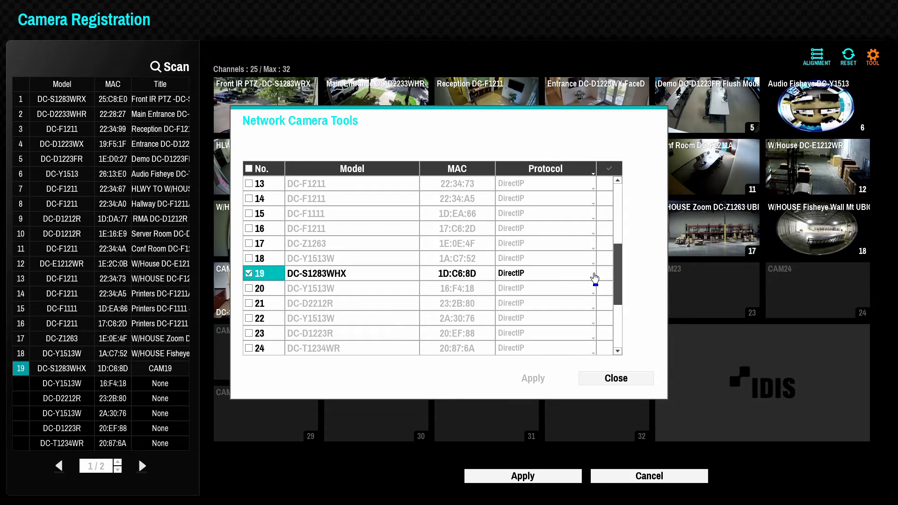
{"action": "left_click", "coordinate": [593, 278]}
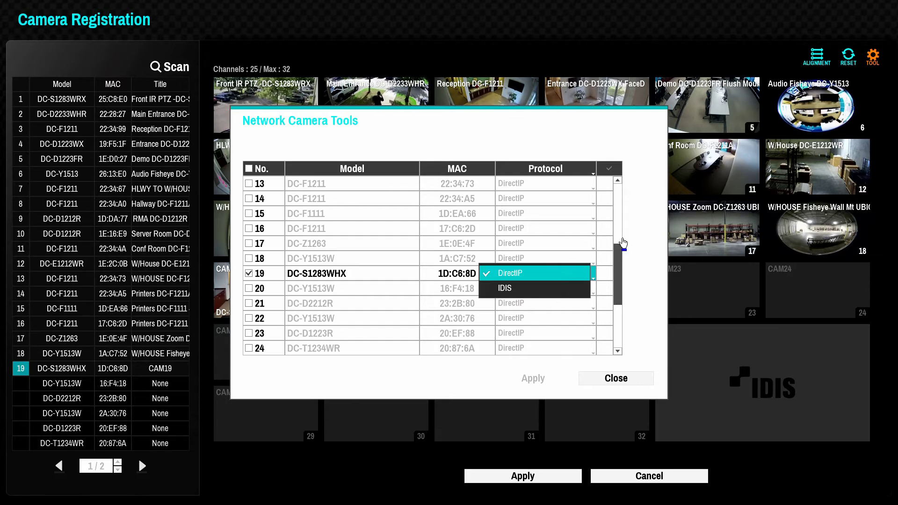
{"action": "left_click", "coordinate": [622, 381]}
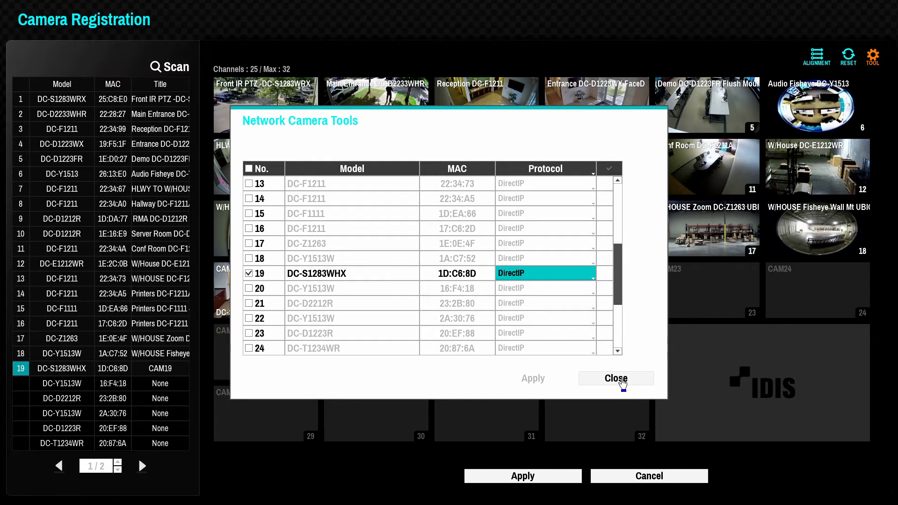
{"action": "left_click", "coordinate": [622, 381]}
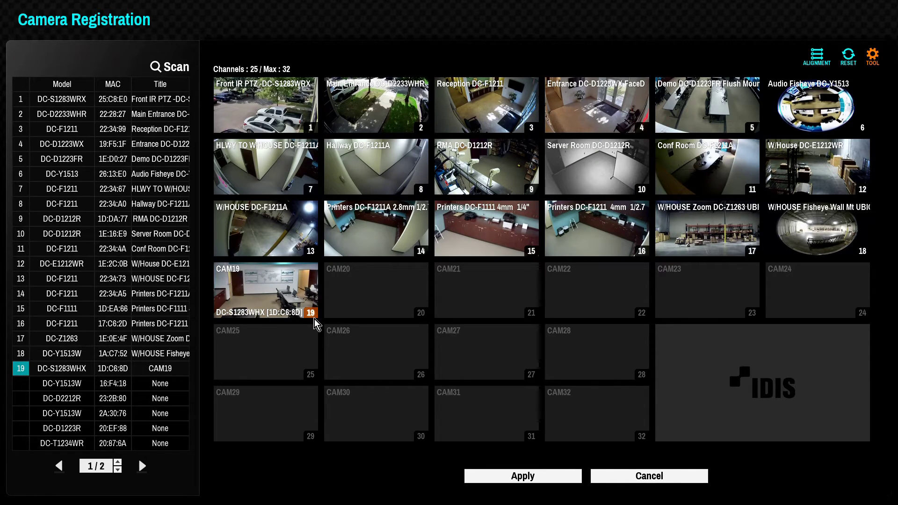
{"action": "left_click", "coordinate": [518, 475]}
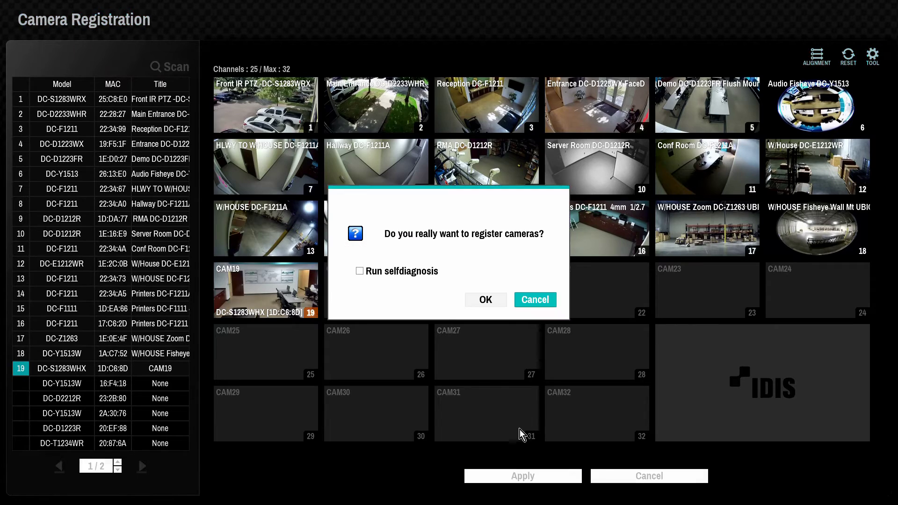
{"action": "left_click", "coordinate": [489, 300]}
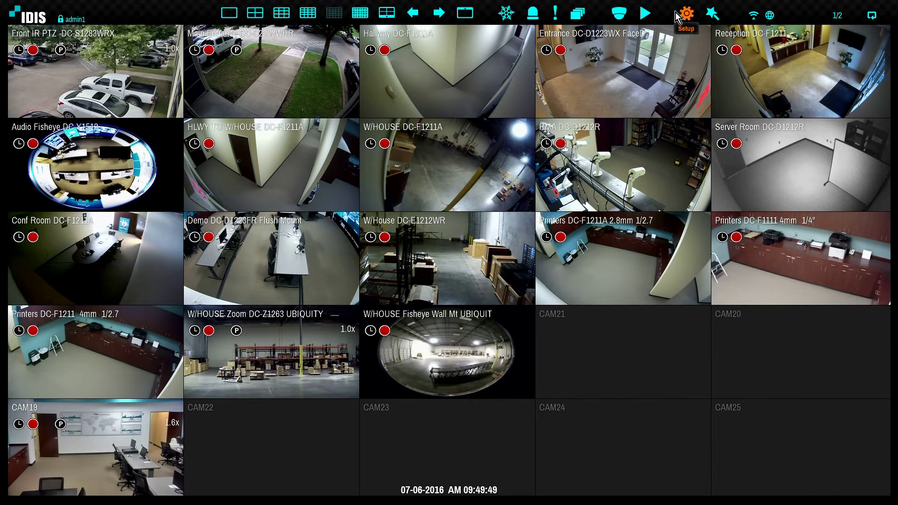
Enable Privacy Masking for CAM19 in Advanced Setup and open its mask editor.
{"action": "left_click", "coordinate": [688, 16]}
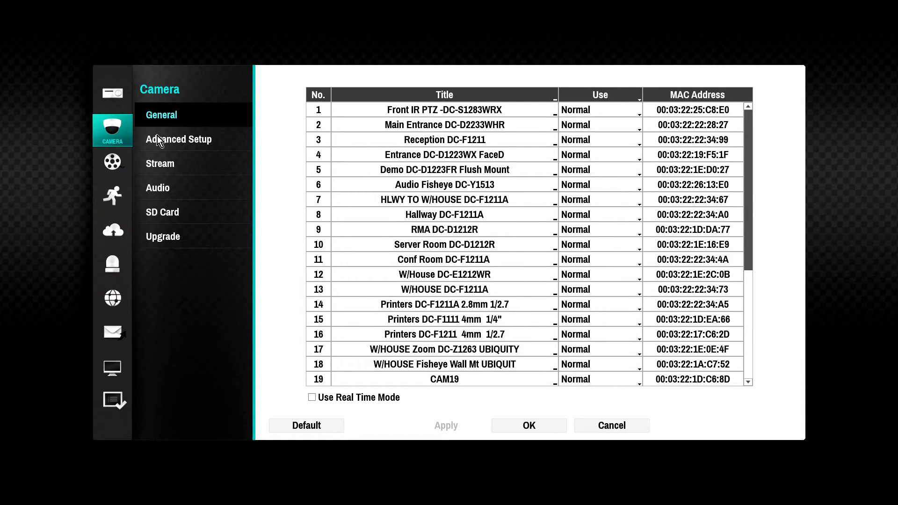
{"action": "left_click", "coordinate": [170, 140]}
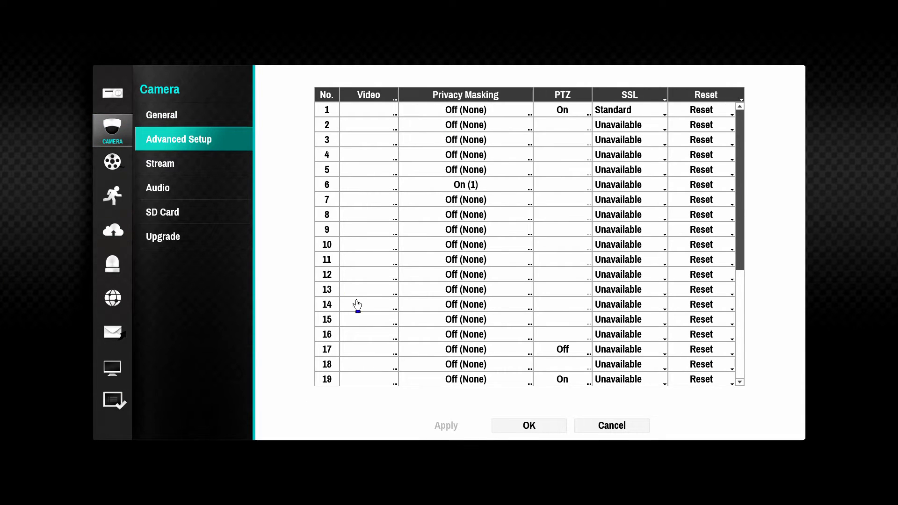
{"action": "left_click", "coordinate": [383, 377]}
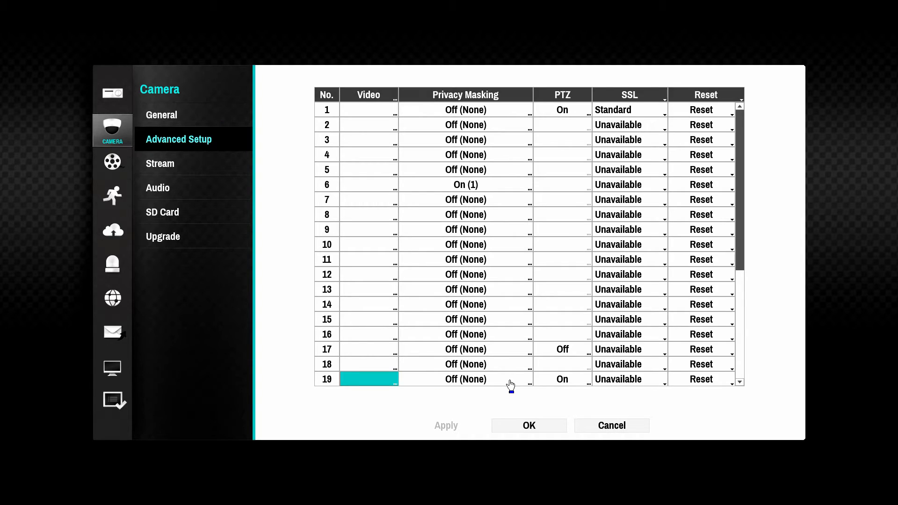
{"action": "left_click", "coordinate": [510, 384]}
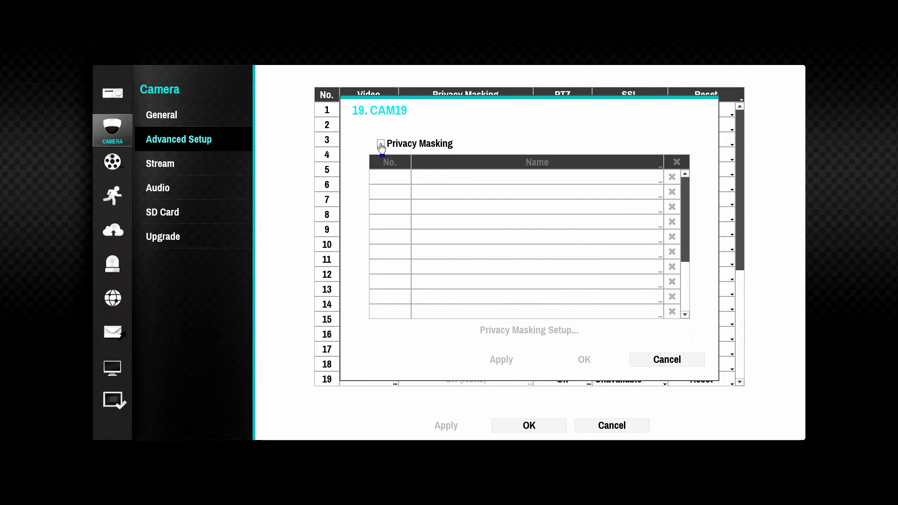
{"action": "left_click", "coordinate": [381, 144]}
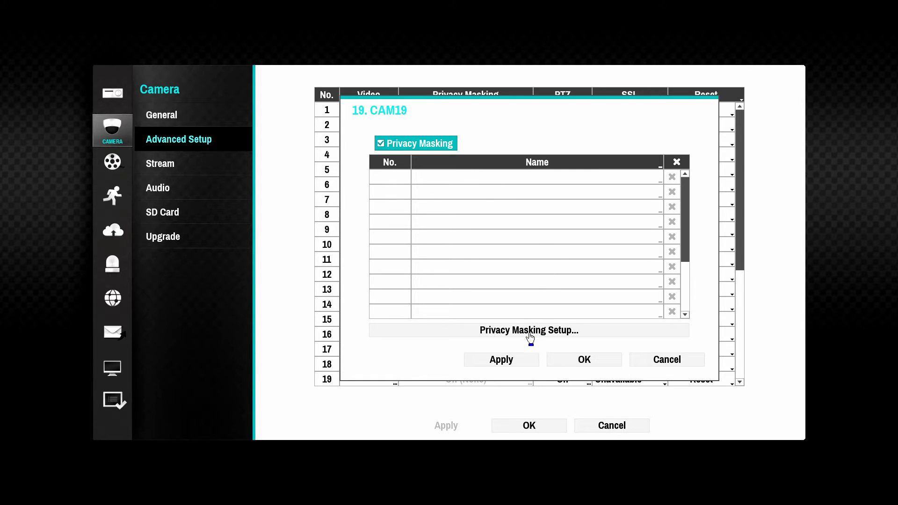
{"action": "left_click", "coordinate": [530, 333]}
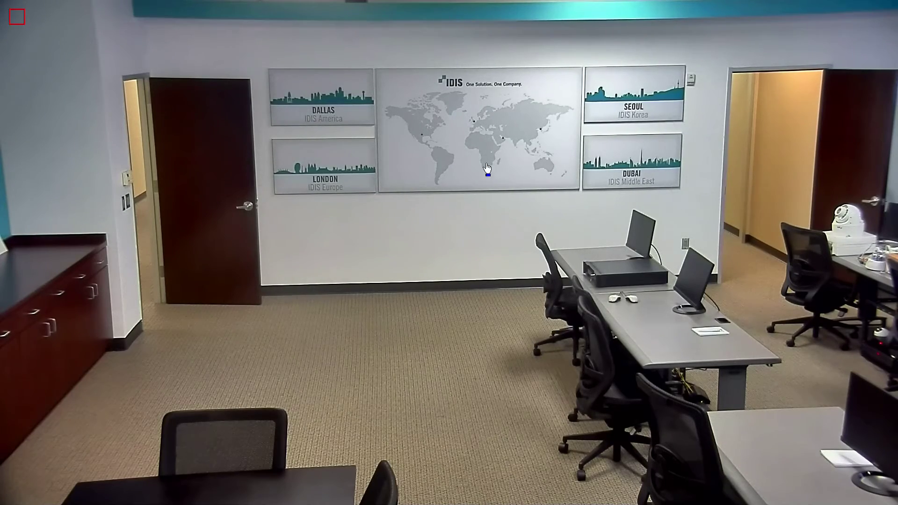
Draw privacy masks over the left door and right doorway, then save them.
{"action": "left_click_drag", "start_coordinate": [271, 66], "coordinate": [116, 346]}
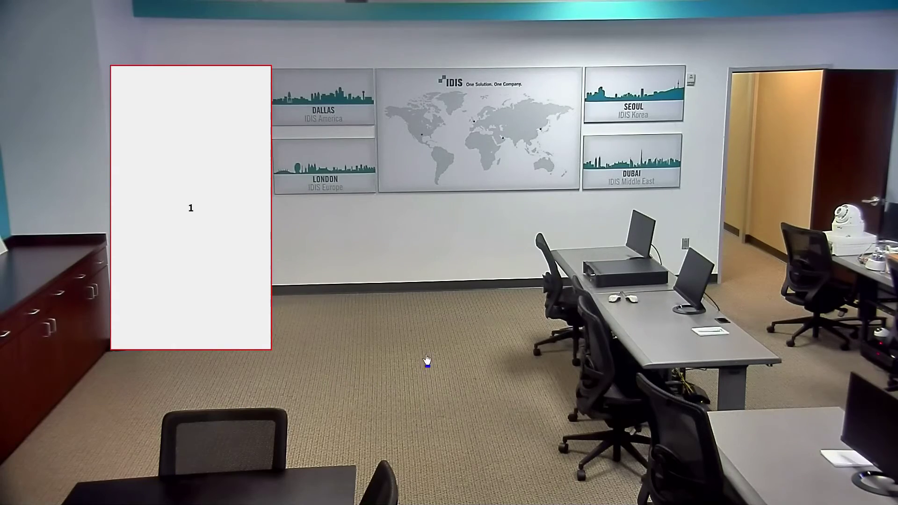
{"action": "left_click_drag", "start_coordinate": [694, 54], "coordinate": [812, 281]}
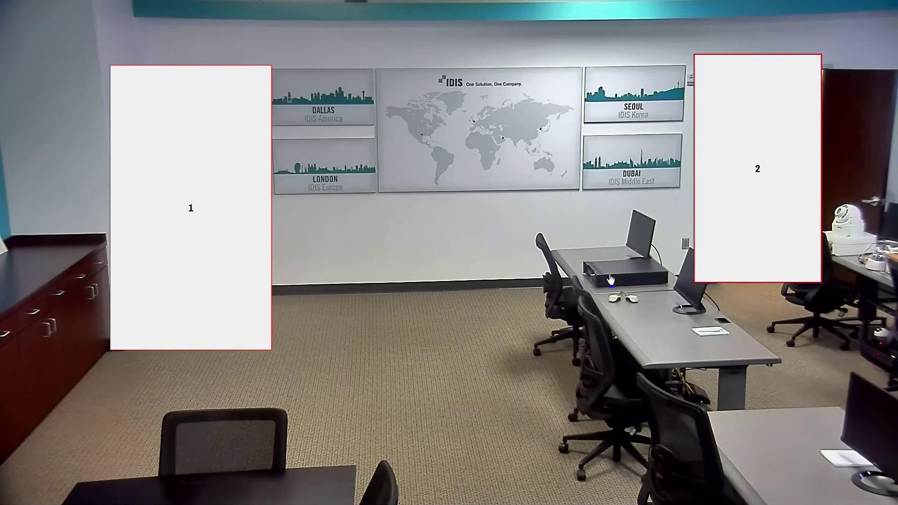
{"action": "right_click", "coordinate": [506, 275]}
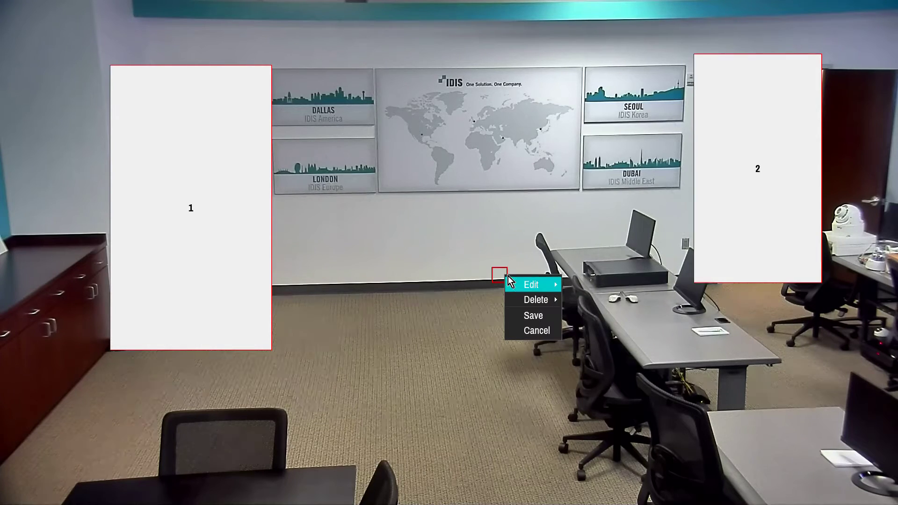
{"action": "left_click", "coordinate": [538, 317]}
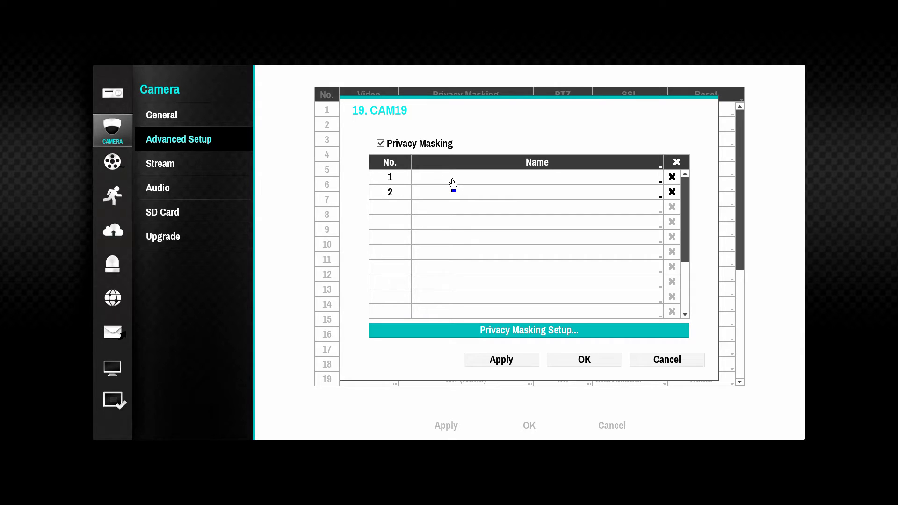
Name the first privacy mask test1.
{"action": "left_click", "coordinate": [453, 178]}
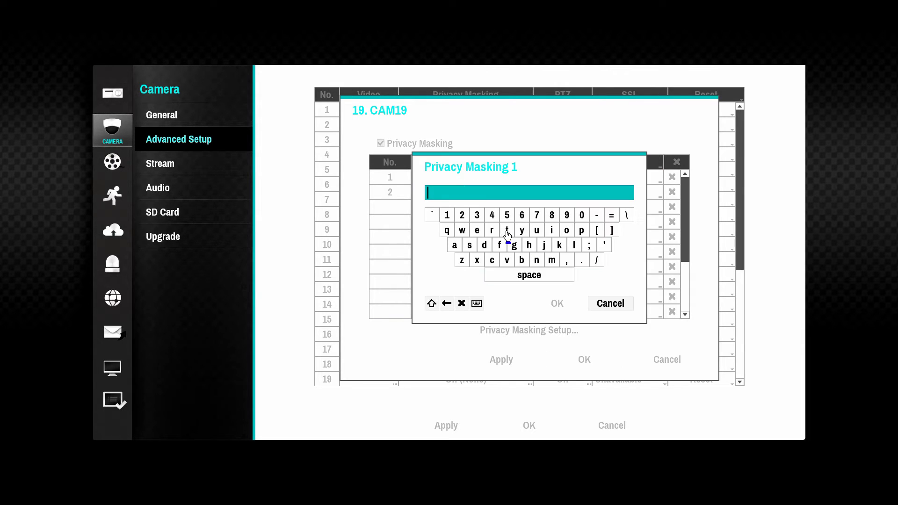
{"action": "left_click", "coordinate": [507, 230]}
{"action": "left_click", "coordinate": [477, 230]}
{"action": "left_click", "coordinate": [469, 245]}
{"action": "left_click", "coordinate": [507, 230]}
{"action": "left_click", "coordinate": [447, 215]}
{"action": "left_click", "coordinate": [557, 303]}
Name the second mask test2, save CAM19's masking settings, and open its PTZ settings.
{"action": "left_click", "coordinate": [506, 192]}
{"action": "left_click", "coordinate": [507, 230]}
{"action": "left_click", "coordinate": [477, 231]}
{"action": "left_click", "coordinate": [469, 245]}
{"action": "left_click", "coordinate": [507, 230]}
{"action": "left_click", "coordinate": [462, 215]}
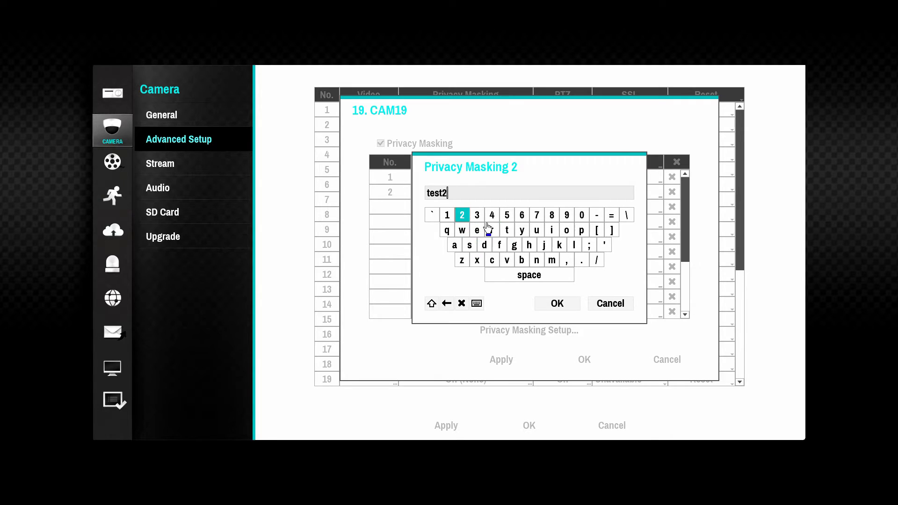
{"action": "left_click", "coordinate": [557, 303]}
{"action": "left_click", "coordinate": [583, 361]}
{"action": "left_click", "coordinate": [472, 284]}
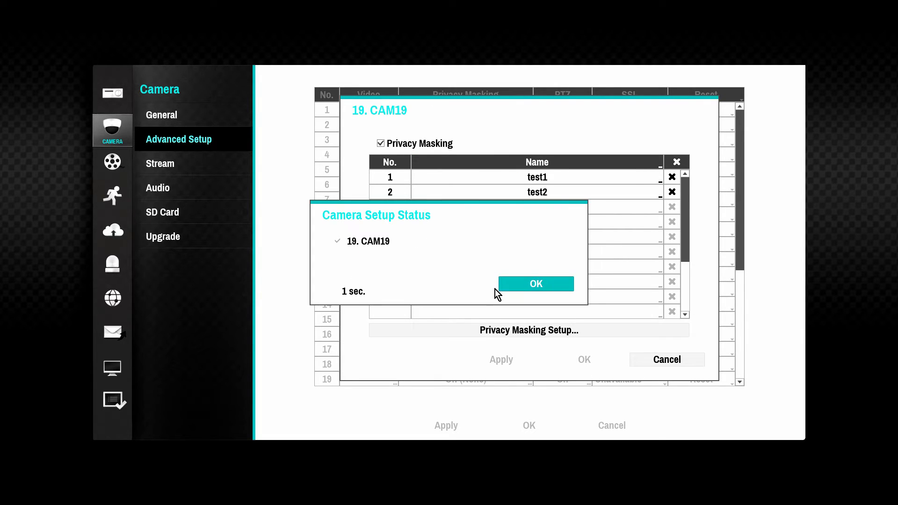
{"action": "left_click", "coordinate": [572, 383]}
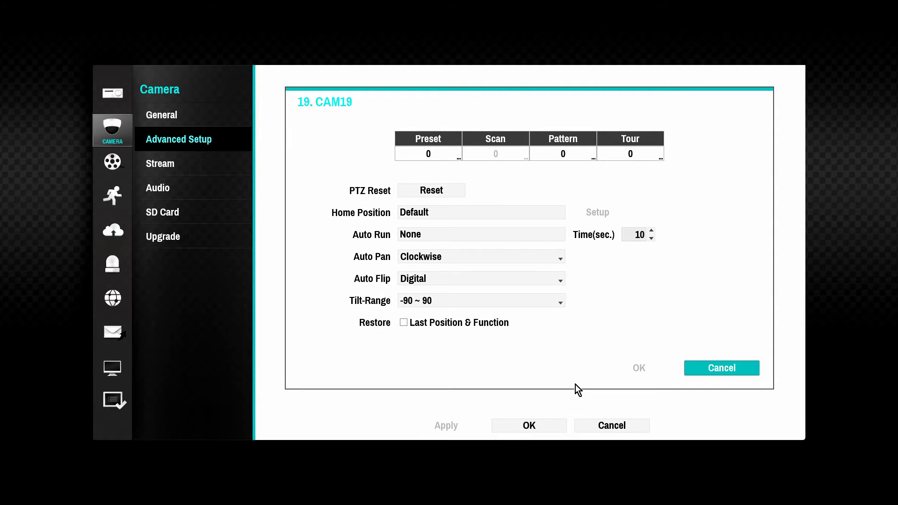
Pan CAM19 left and save that view as preset slot 1 named preset1.
{"action": "left_click", "coordinate": [428, 156]}
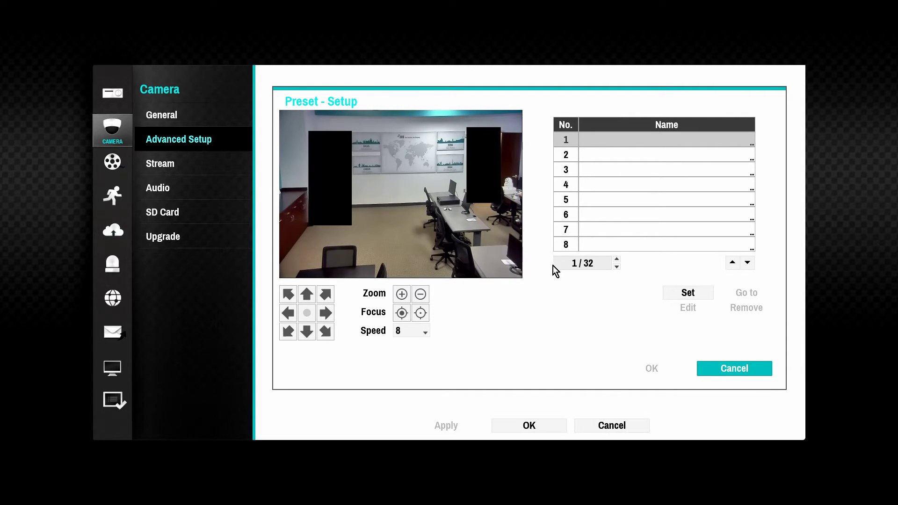
{"action": "left_click", "coordinate": [287, 318]}
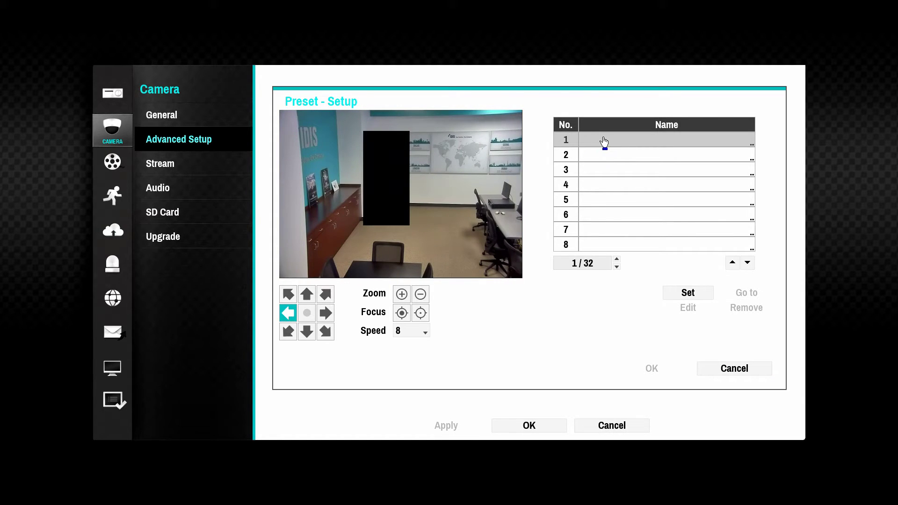
{"action": "left_click", "coordinate": [605, 146]}
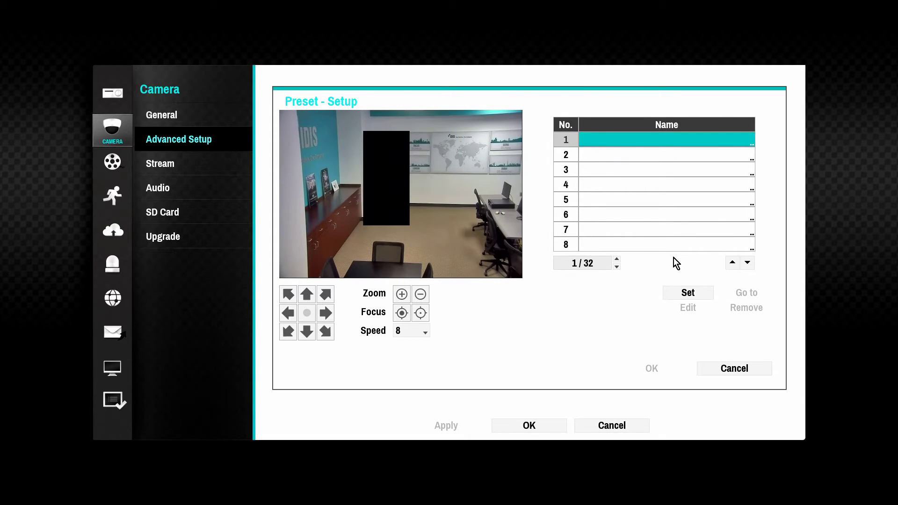
{"action": "left_click", "coordinate": [687, 294]}
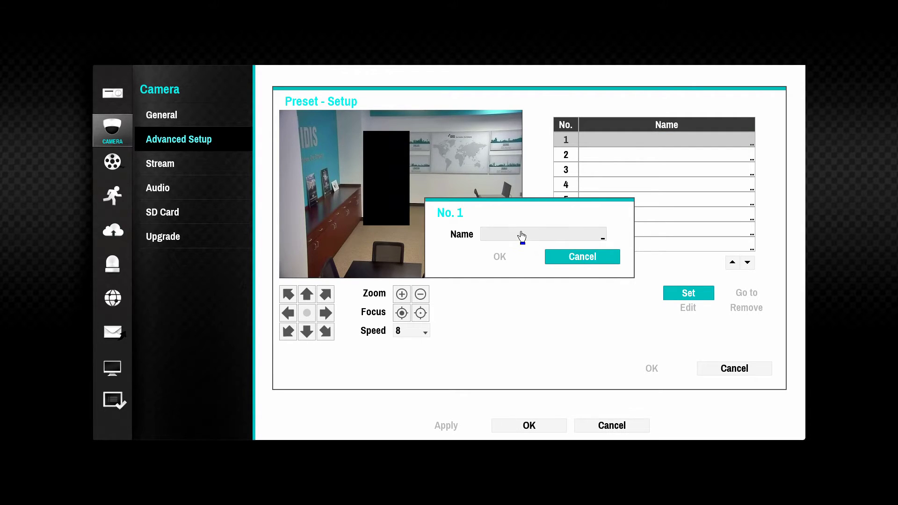
{"action": "left_click", "coordinate": [522, 235]}
{"action": "type", "text": "preset1"}
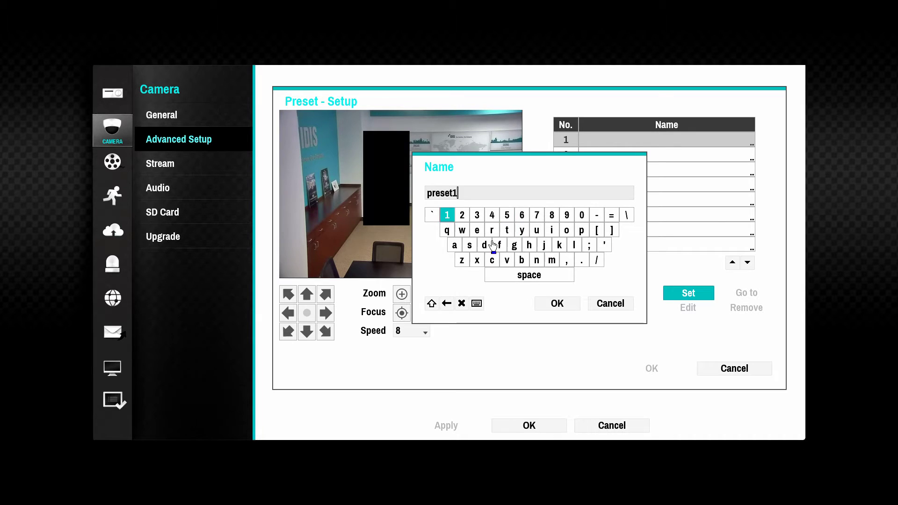
{"action": "left_click", "coordinate": [557, 303]}
{"action": "left_click", "coordinate": [498, 254]}
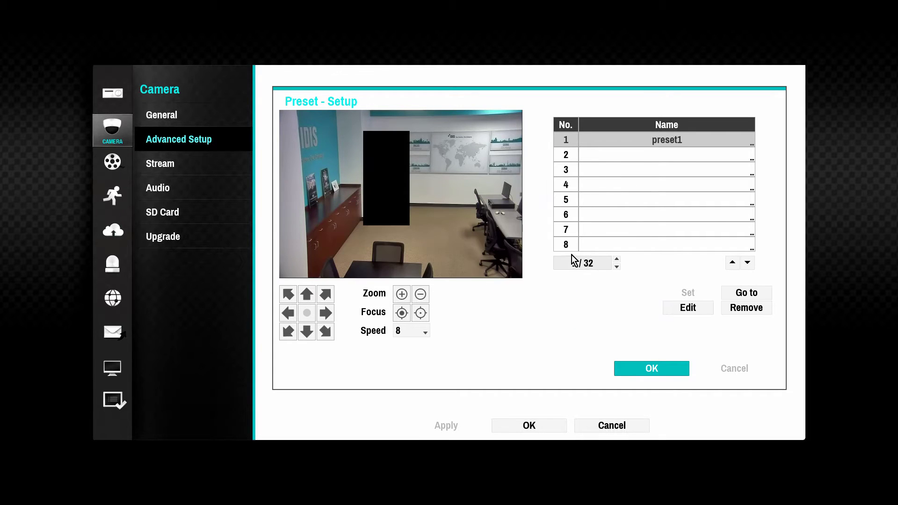
Pan CAM19 right, save the view as preset 2 named preset2, and close Preset Setup.
{"action": "left_click", "coordinate": [325, 313]}
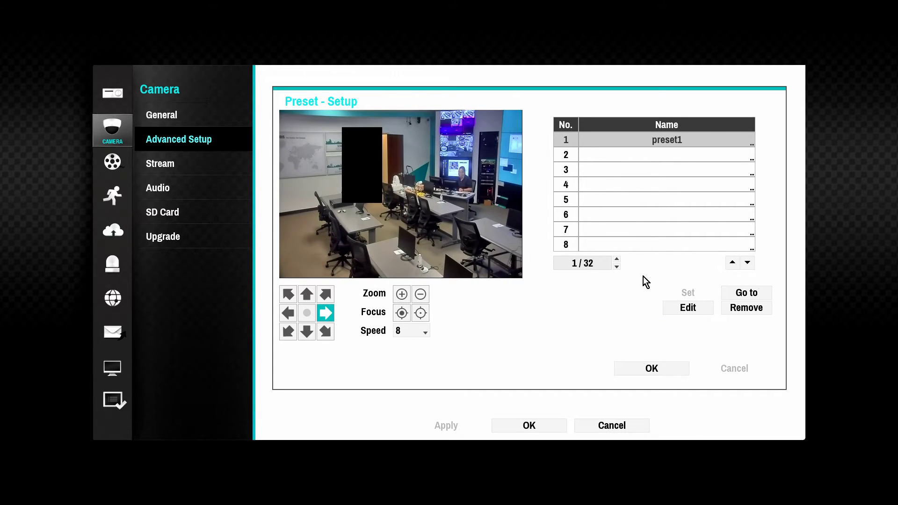
{"action": "left_click", "coordinate": [621, 160]}
{"action": "left_click", "coordinate": [687, 293]}
{"action": "left_click", "coordinate": [570, 236]}
{"action": "type", "text": "p"}
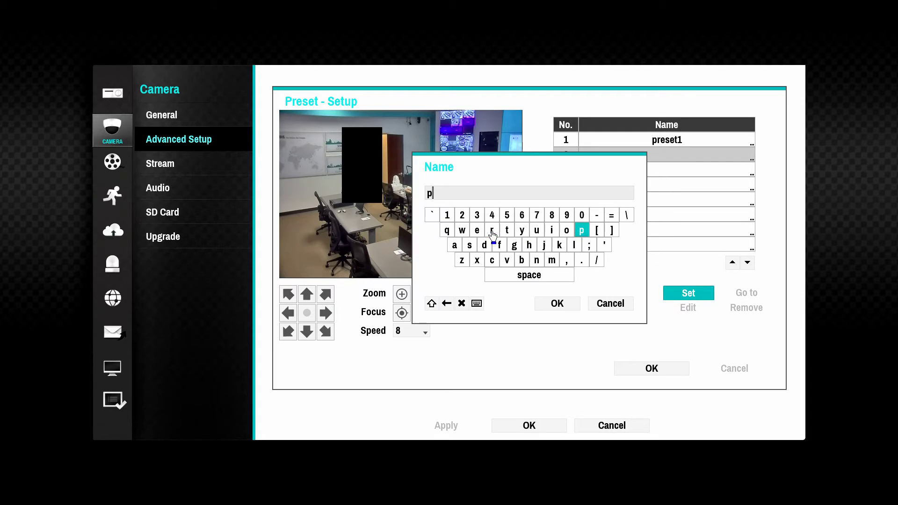
{"action": "type", "text": "reset2"}
{"action": "left_click", "coordinate": [557, 303]}
{"action": "left_click", "coordinate": [498, 255]}
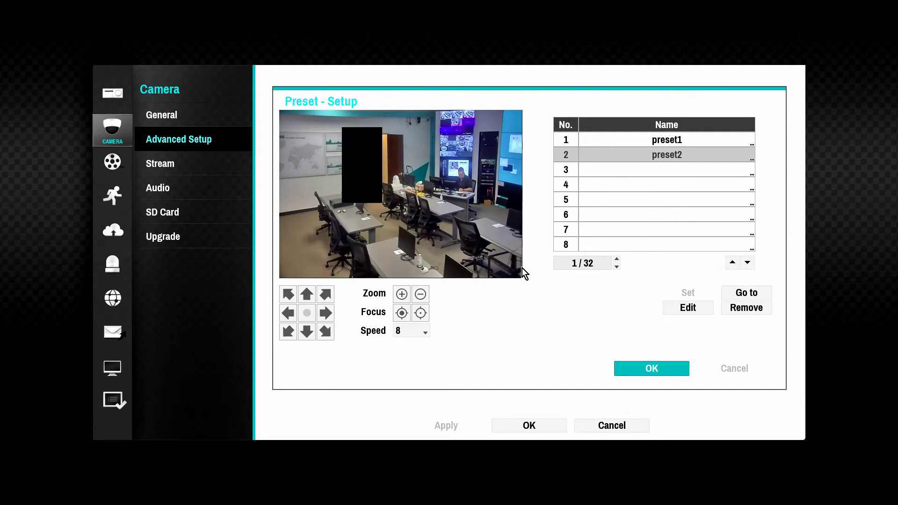
{"action": "left_click", "coordinate": [648, 373]}
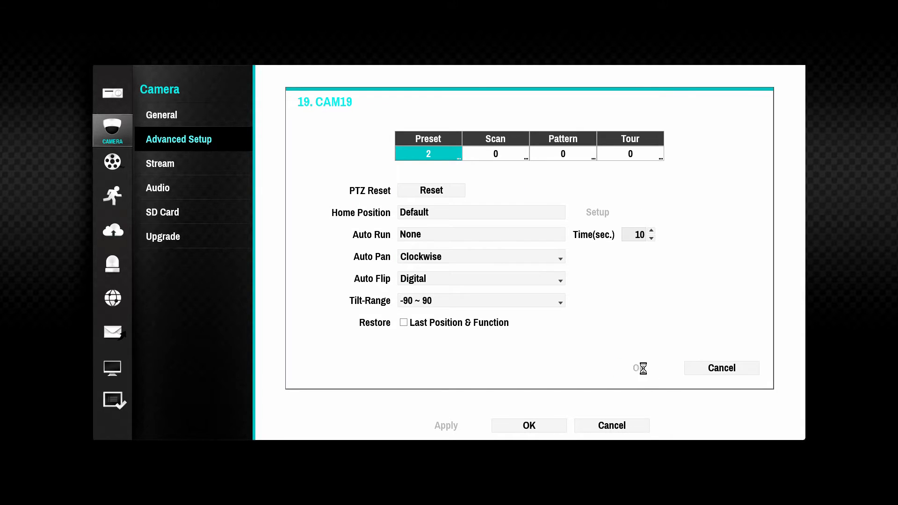
Start defining CAM19's scan slot 1 and name it scan1.
{"action": "left_click", "coordinate": [493, 158]}
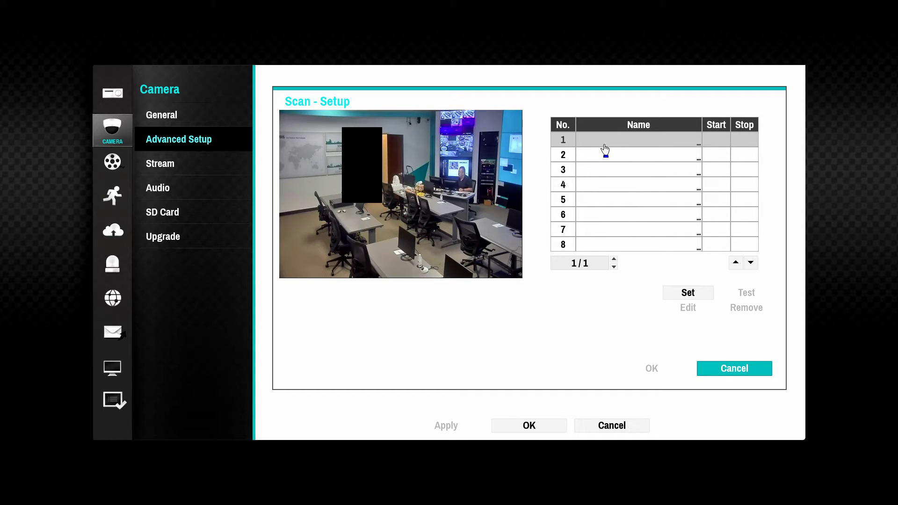
{"action": "left_click", "coordinate": [618, 141]}
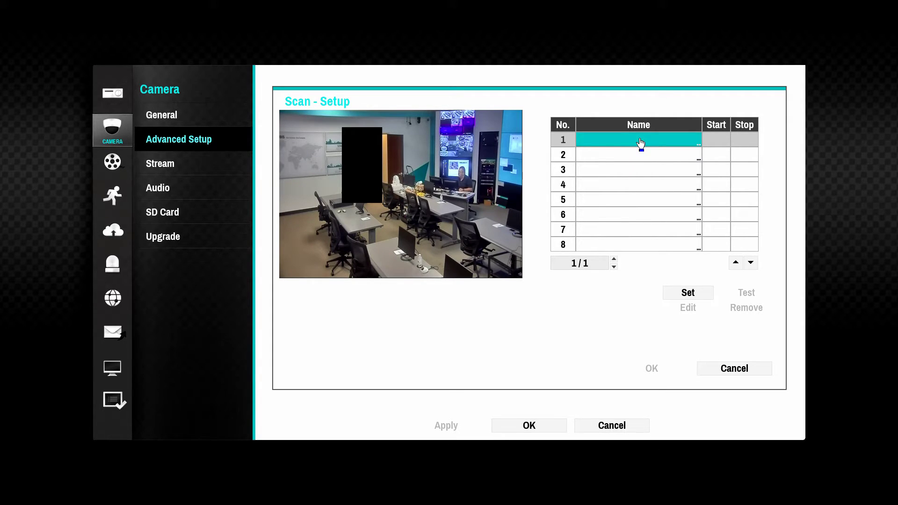
{"action": "left_click", "coordinate": [688, 293]}
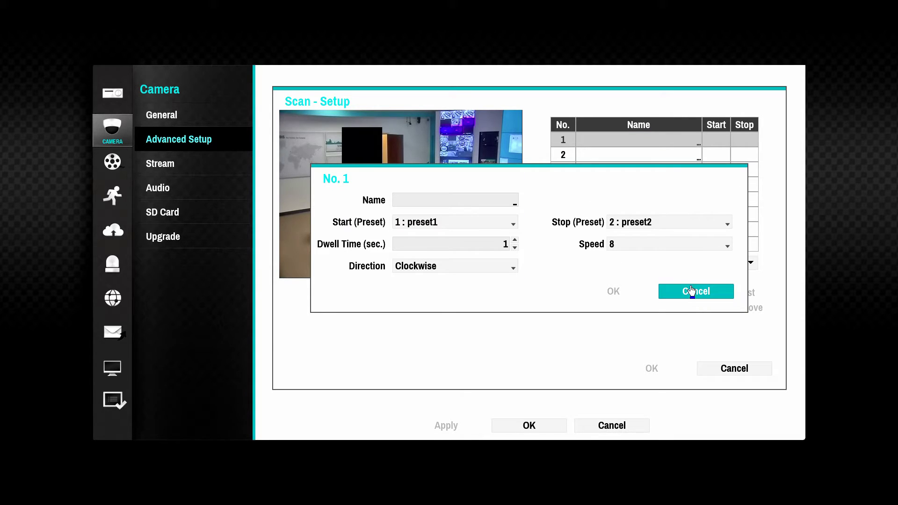
{"action": "left_click", "coordinate": [481, 204]}
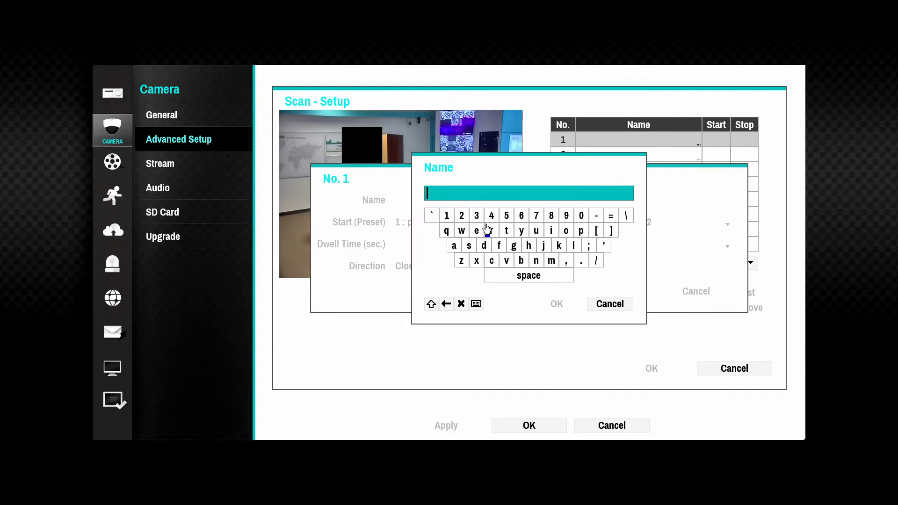
{"action": "left_click", "coordinate": [469, 246]}
{"action": "left_click", "coordinate": [491, 260]}
{"action": "left_click", "coordinate": [454, 245]}
{"action": "left_click", "coordinate": [537, 261]}
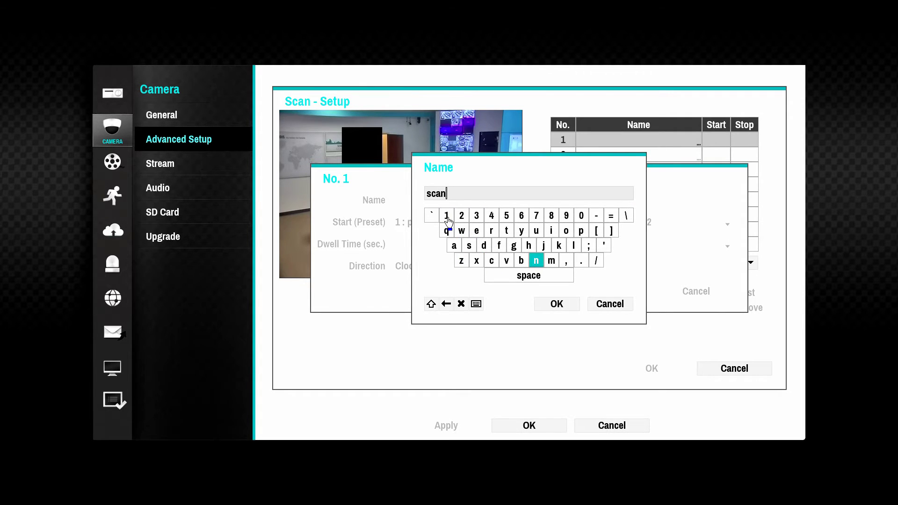
{"action": "left_click", "coordinate": [448, 219]}
{"action": "left_click", "coordinate": [556, 304]}
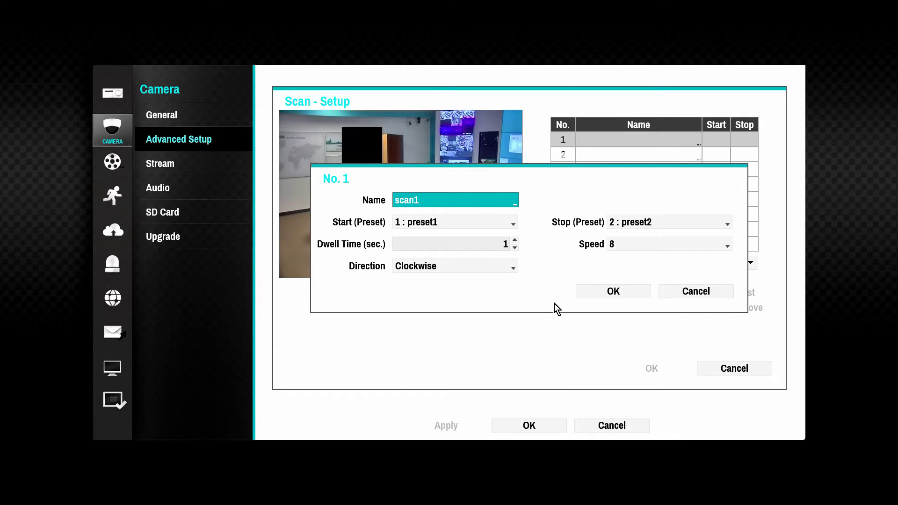
Set scan1 to start at preset1, dwell 5 seconds, clockwise, stop at preset2, speed 8, and save.
{"action": "left_click", "coordinate": [482, 223]}
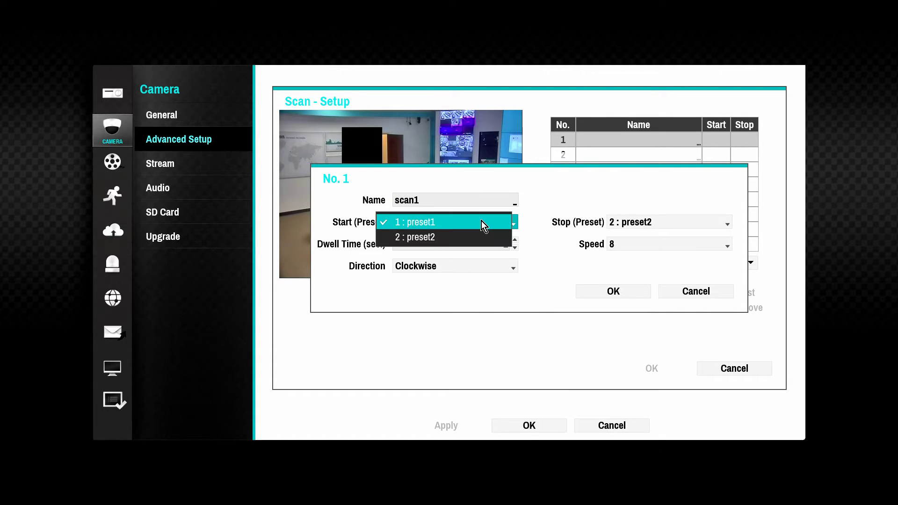
{"action": "left_click", "coordinate": [483, 224]}
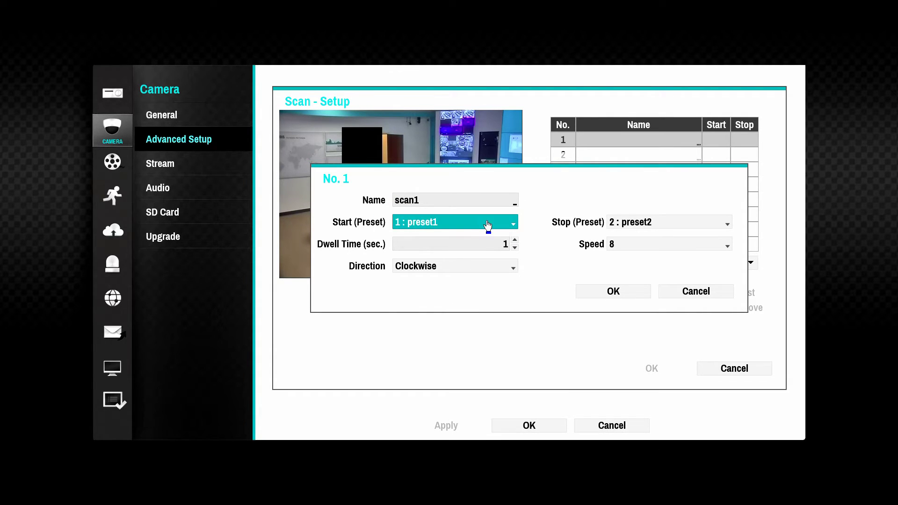
{"action": "left_click", "coordinate": [468, 246]}
{"action": "left_click", "coordinate": [516, 241]}
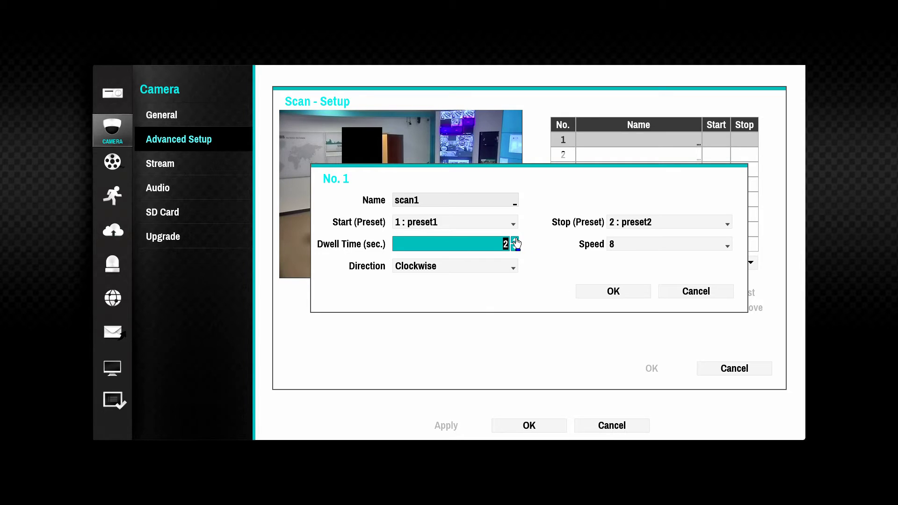
{"action": "left_click", "coordinate": [516, 241]}
{"action": "left_click", "coordinate": [496, 272]}
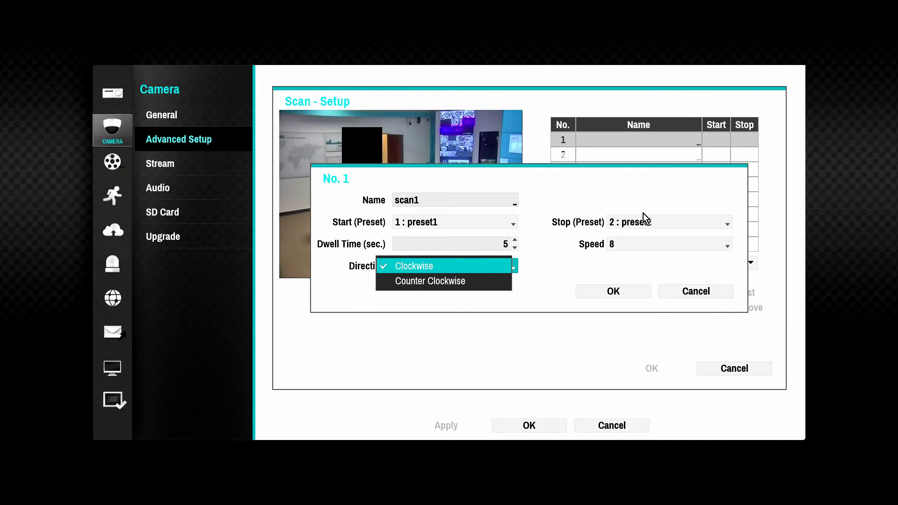
{"action": "left_click", "coordinate": [679, 223]}
{"action": "left_click", "coordinate": [675, 222]}
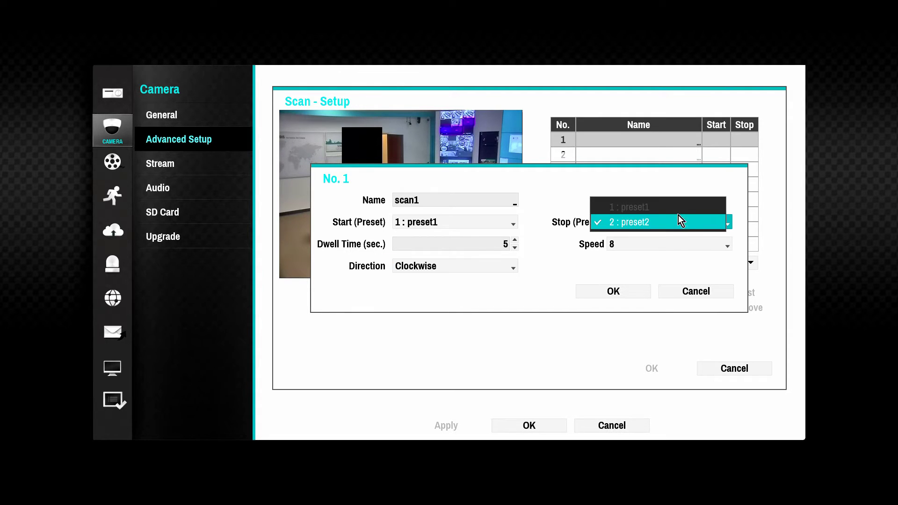
{"action": "left_click", "coordinate": [673, 224]}
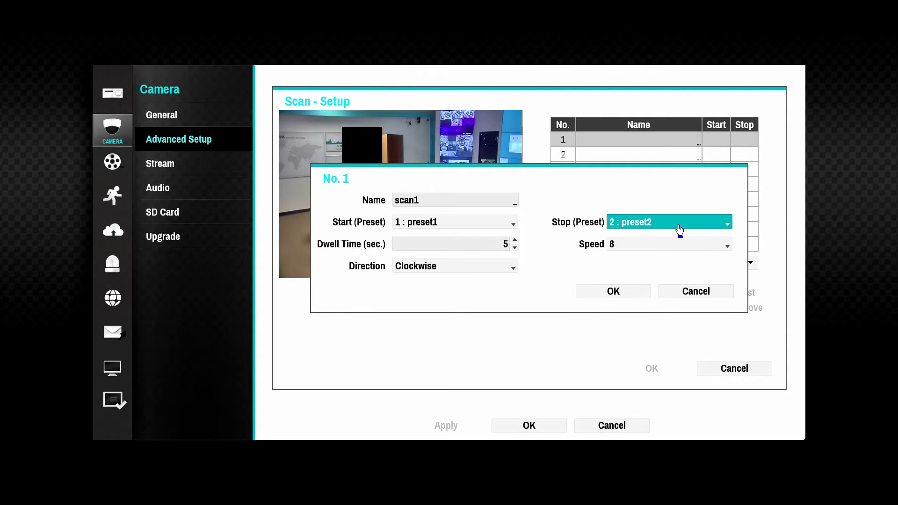
{"action": "left_click", "coordinate": [656, 244]}
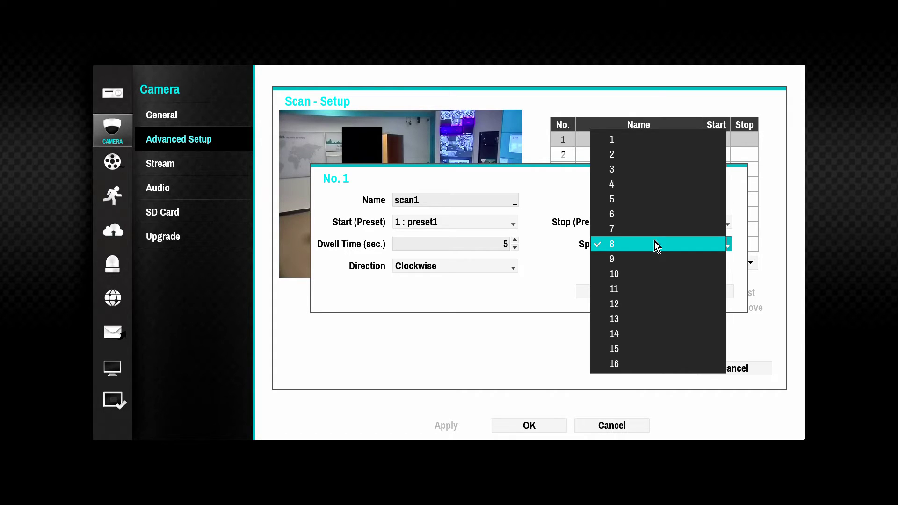
{"action": "left_click", "coordinate": [656, 244]}
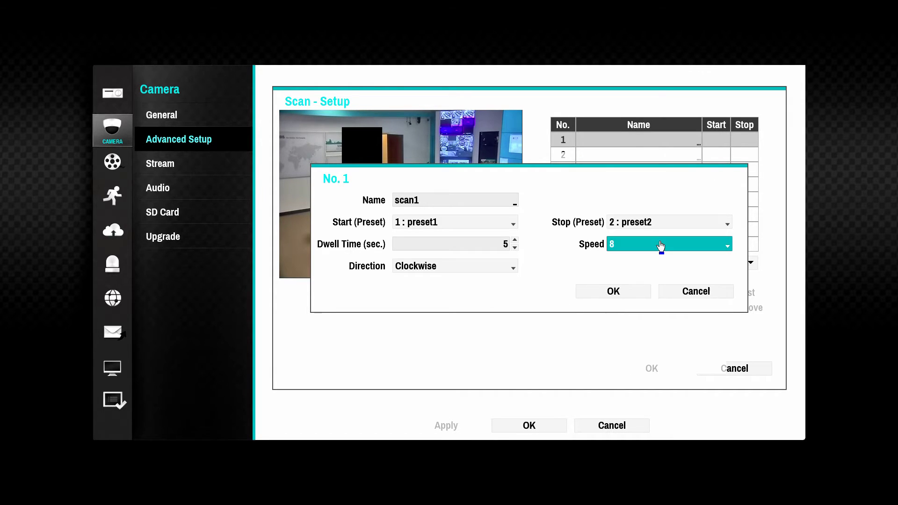
{"action": "left_click", "coordinate": [630, 292]}
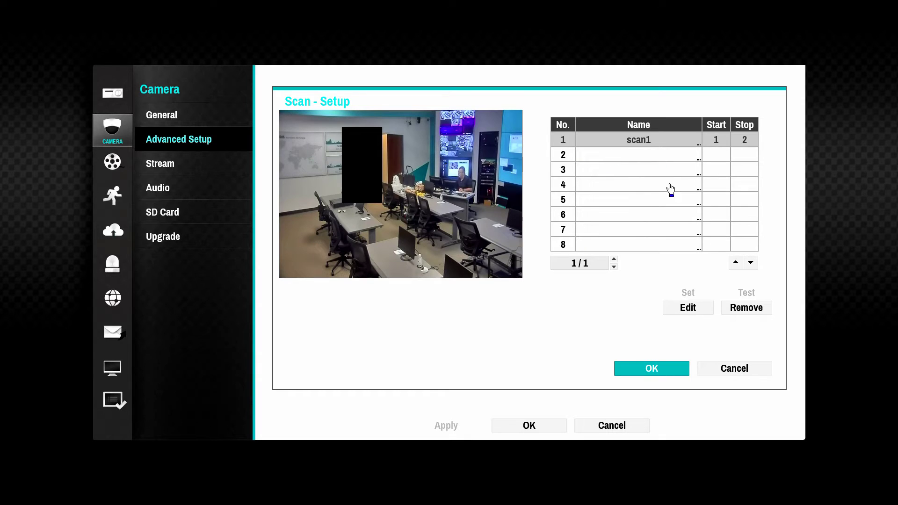
Close scan setup and begin recording a new pattern in CAM19's pattern slot 1.
{"action": "left_click", "coordinate": [651, 370]}
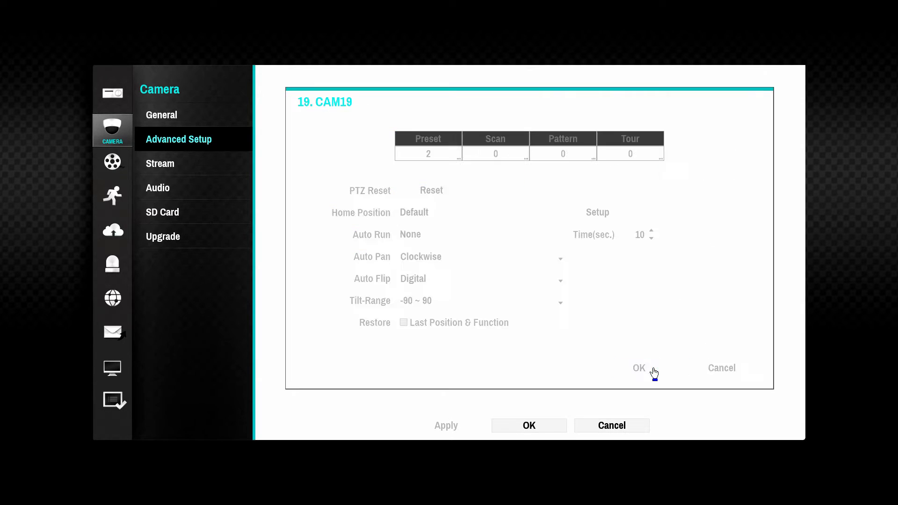
{"action": "left_click", "coordinate": [573, 160]}
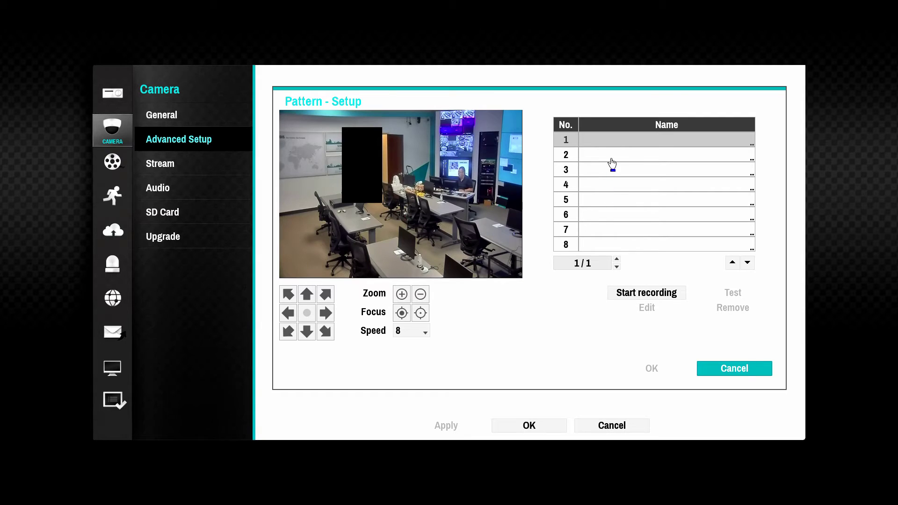
{"action": "left_click", "coordinate": [624, 147]}
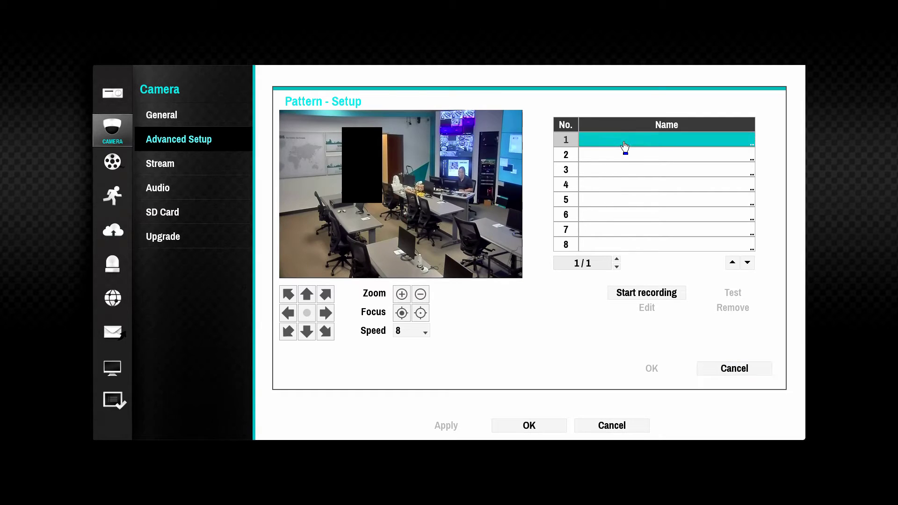
{"action": "left_click", "coordinate": [644, 295]}
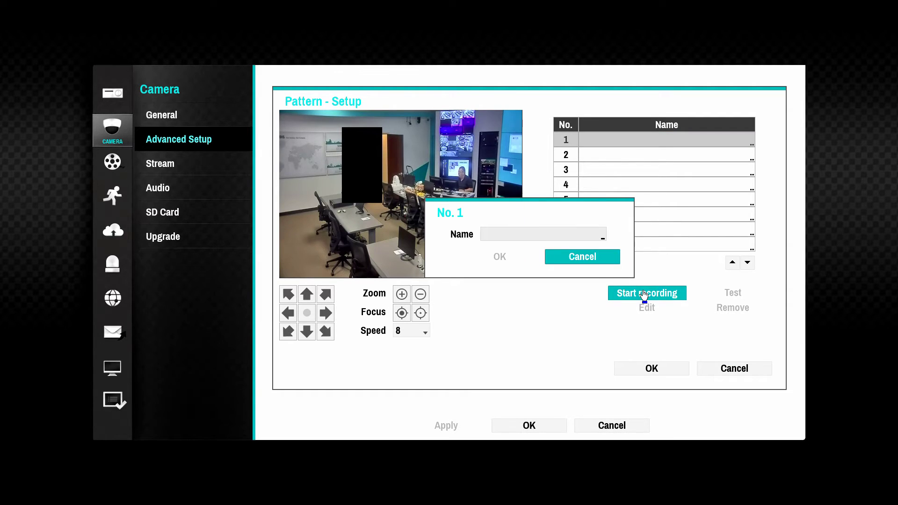
Enter pattern2 as the name of pattern No. 1.
{"action": "left_click", "coordinate": [534, 238]}
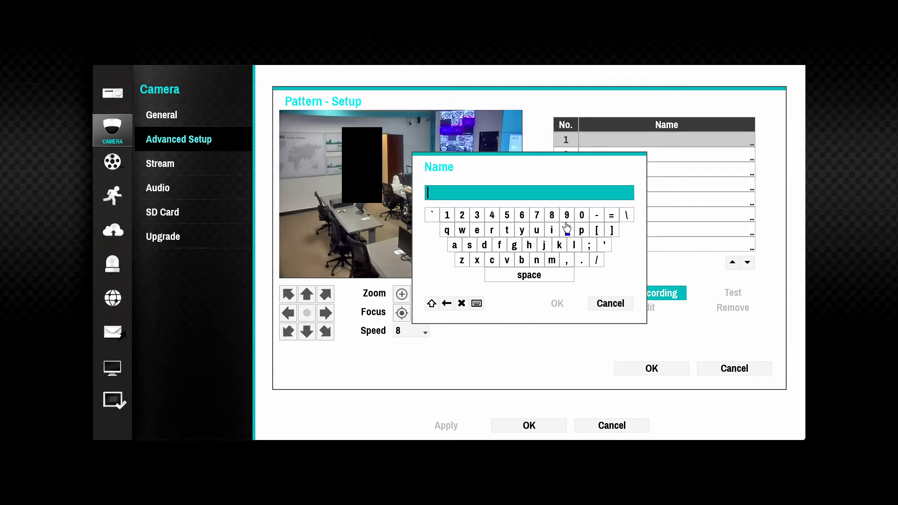
{"action": "left_click", "coordinate": [581, 229]}
{"action": "left_click", "coordinate": [455, 244]}
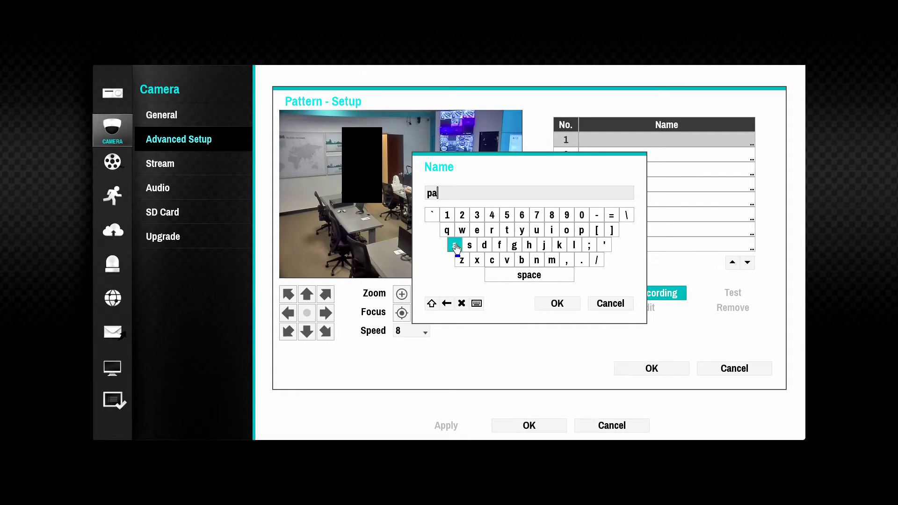
{"action": "left_click", "coordinate": [507, 229]}
{"action": "left_click", "coordinate": [507, 230]}
{"action": "left_click", "coordinate": [477, 230]}
{"action": "left_click", "coordinate": [491, 230]}
{"action": "left_click", "coordinate": [537, 260]}
{"action": "left_click", "coordinate": [461, 215]}
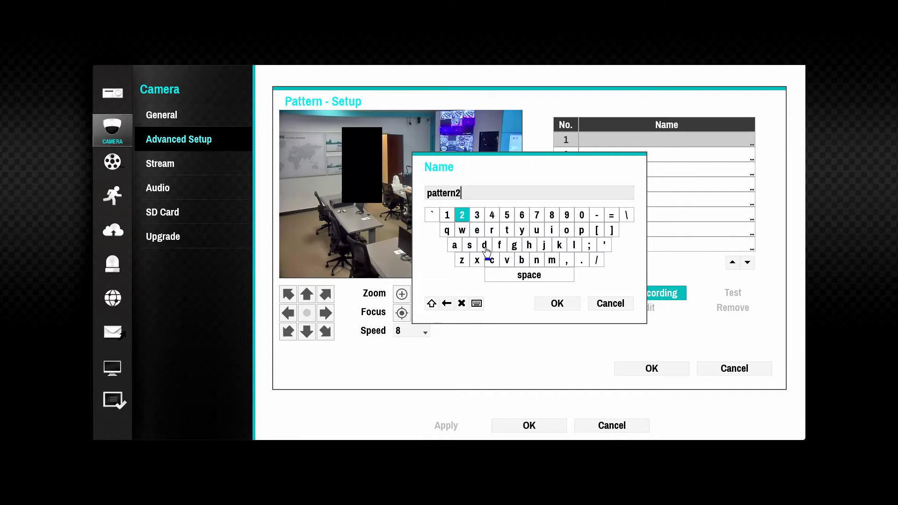
{"action": "left_click", "coordinate": [561, 305]}
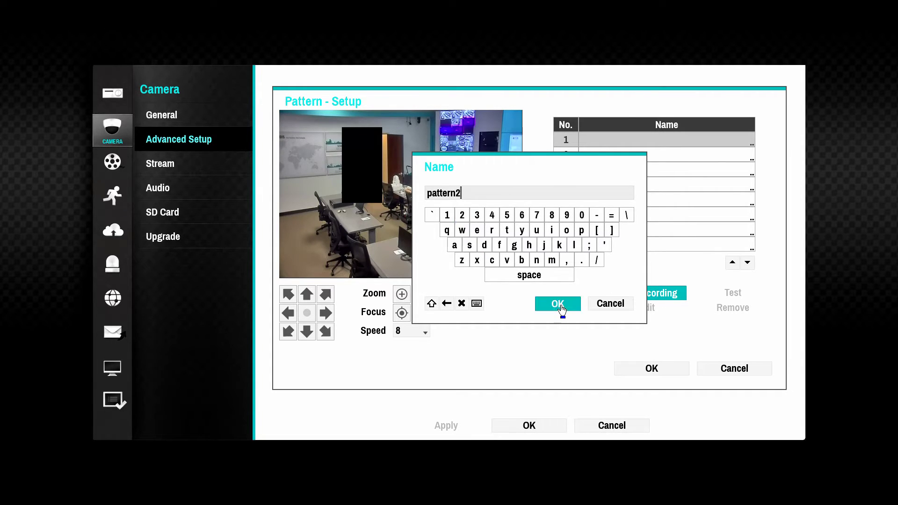
Record pattern2 by panning, tilting and zooming CAM19 out toward the far office wall, then stop recording.
{"action": "left_click", "coordinate": [505, 260]}
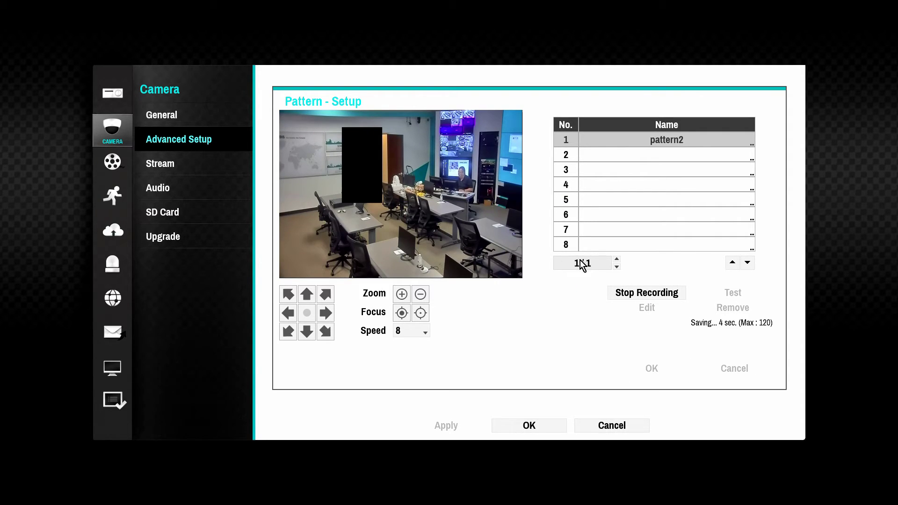
{"action": "left_click", "coordinate": [325, 312]}
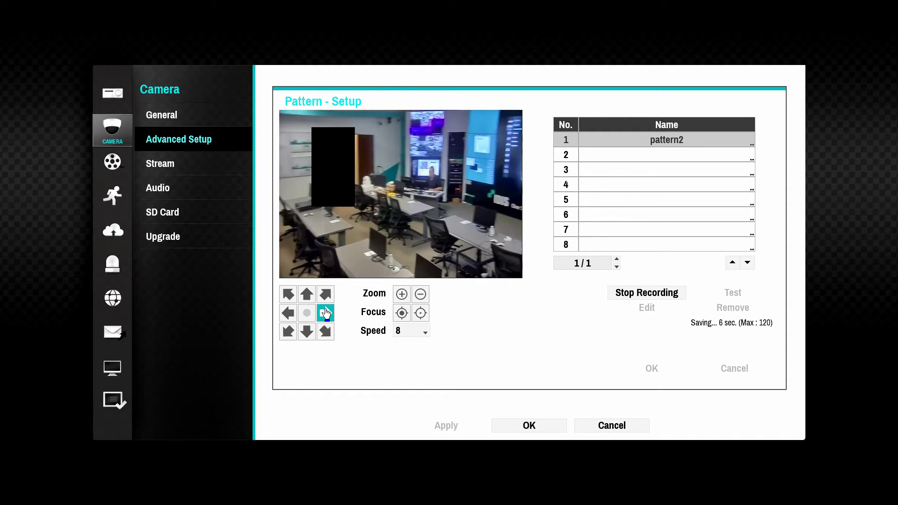
{"action": "left_click", "coordinate": [320, 296]}
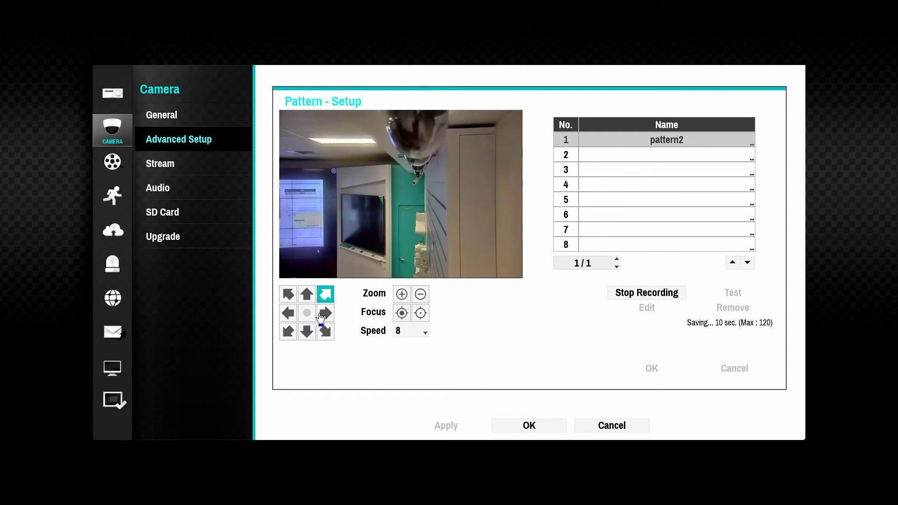
{"action": "left_click", "coordinate": [307, 329]}
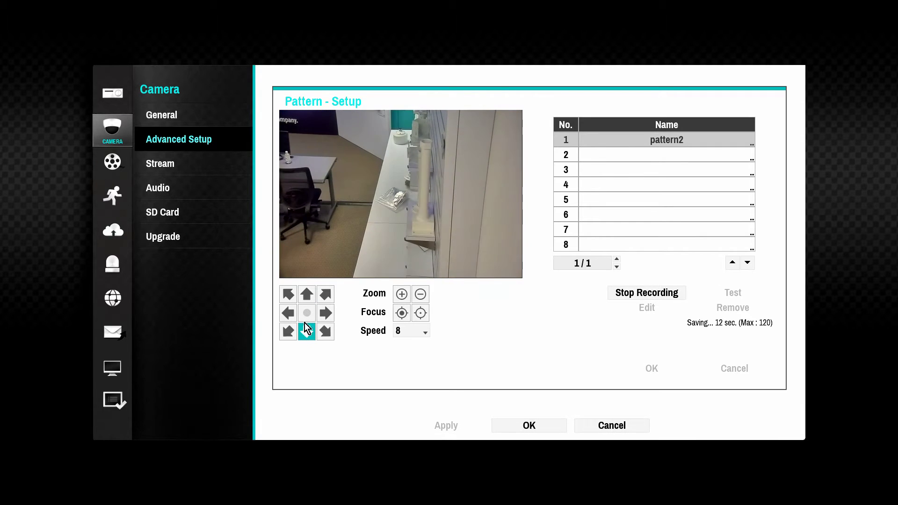
{"action": "left_click", "coordinate": [288, 315]}
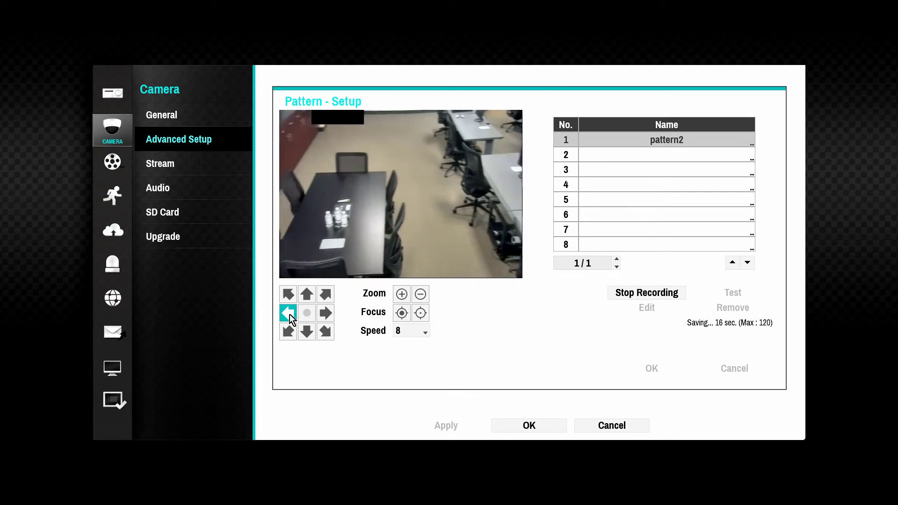
{"action": "left_click", "coordinate": [420, 295]}
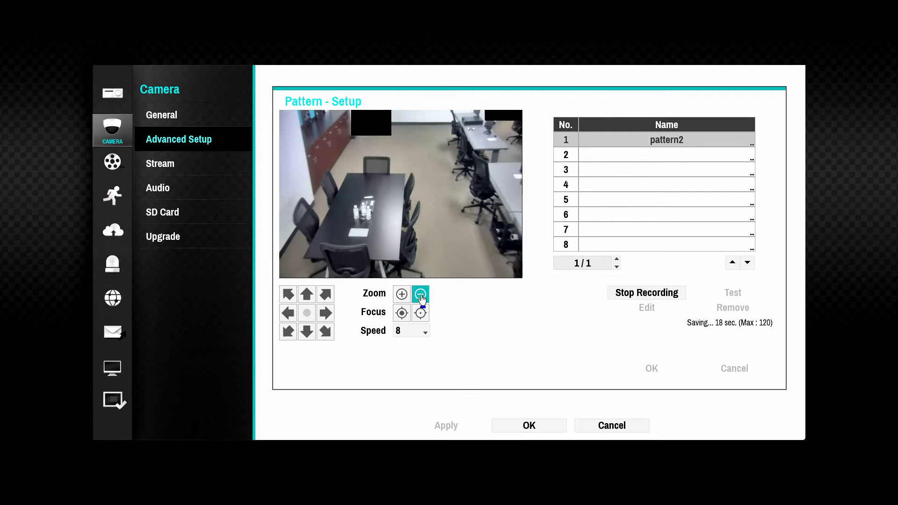
{"action": "left_click", "coordinate": [307, 296]}
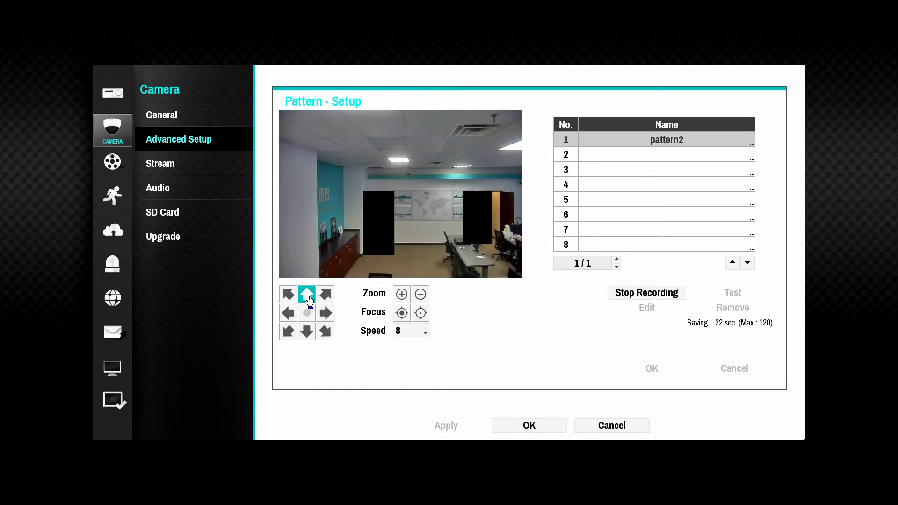
{"action": "left_click", "coordinate": [643, 292]}
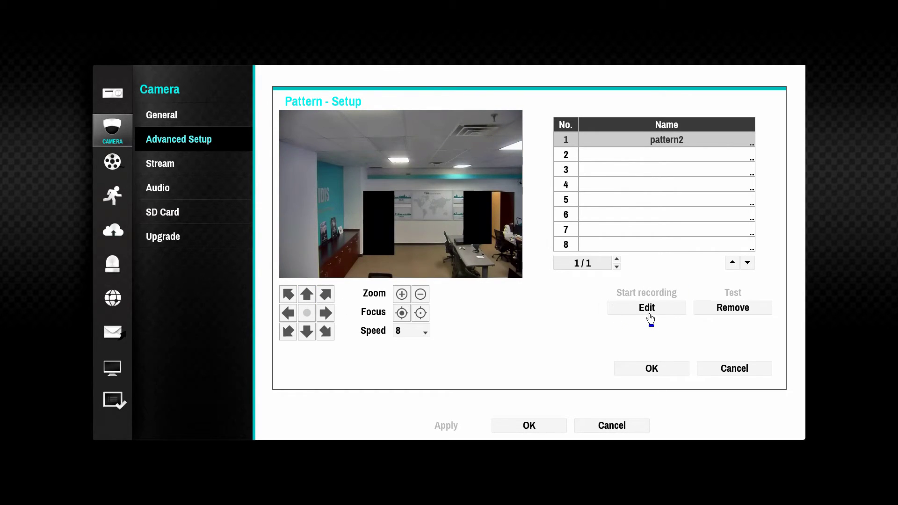
Save pattern2 and bring up CAM19's Tour Setup list.
{"action": "left_click", "coordinate": [651, 368]}
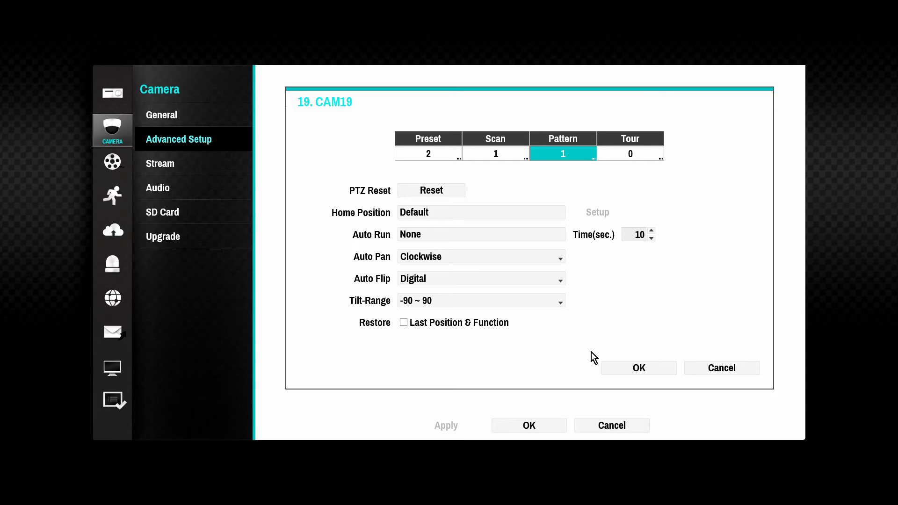
{"action": "left_click", "coordinate": [633, 157]}
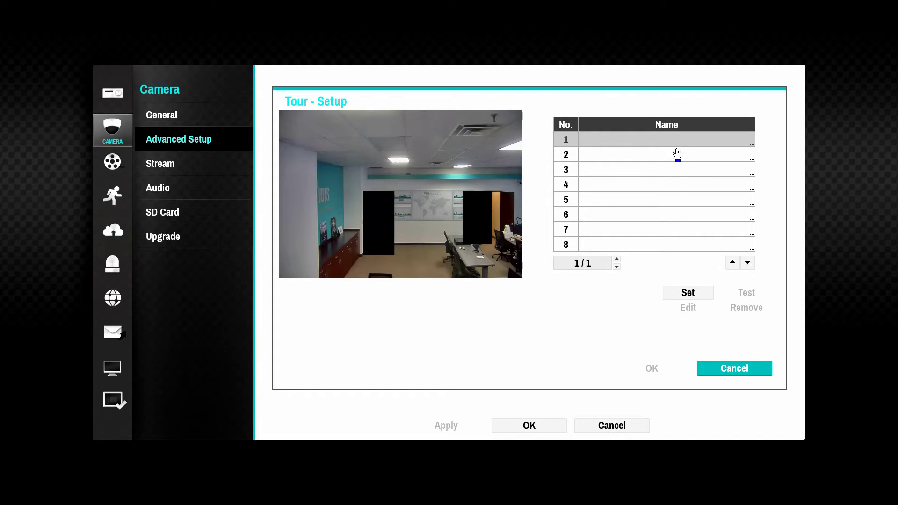
Make tour step 1 go to Preset 1 with a 5-second dwell at speed 8.
{"action": "left_click", "coordinate": [688, 293]}
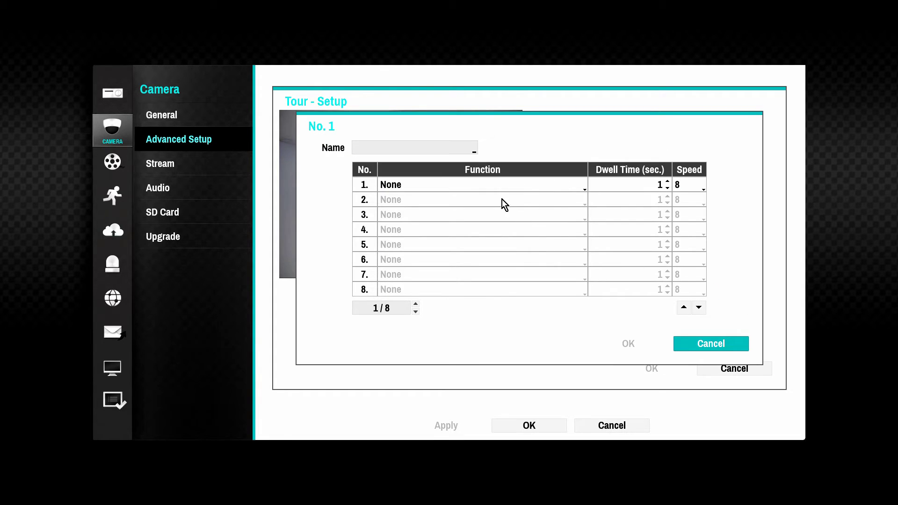
{"action": "left_click", "coordinate": [484, 187]}
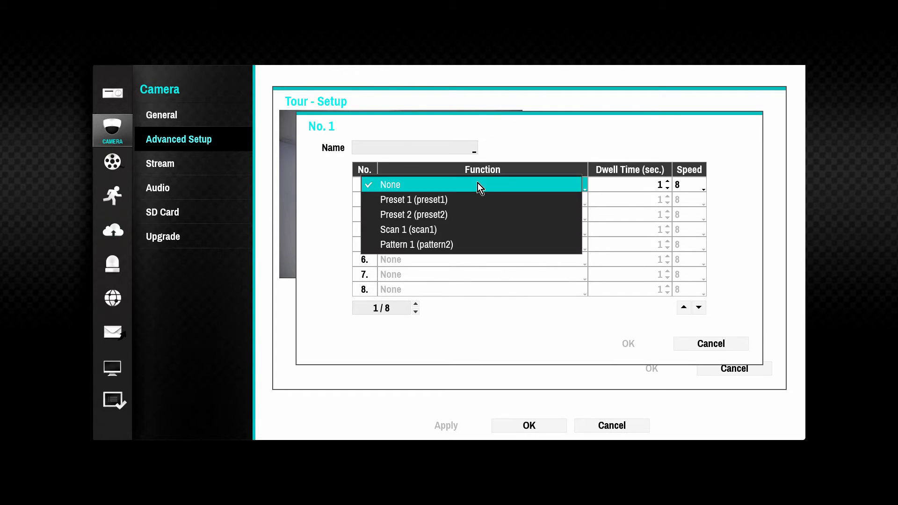
{"action": "left_click", "coordinate": [429, 200]}
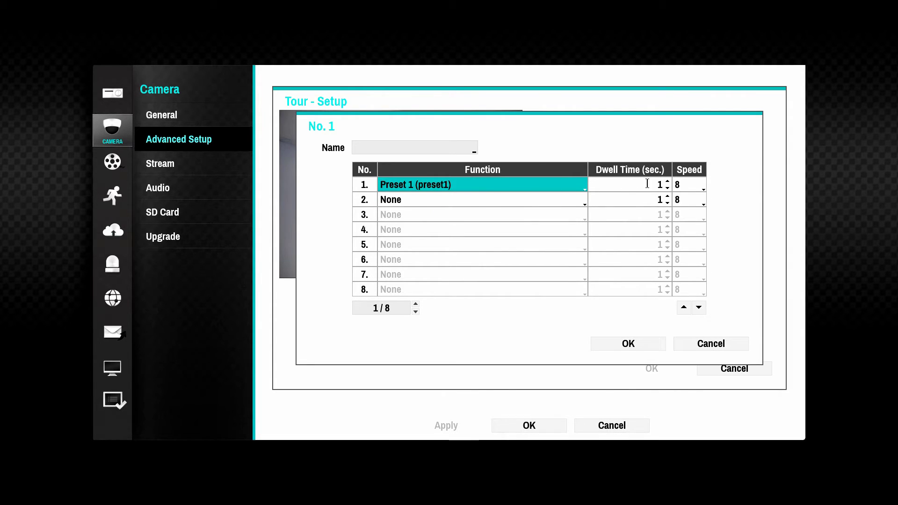
{"action": "left_click", "coordinate": [667, 183]}
{"action": "left_click", "coordinate": [668, 182]}
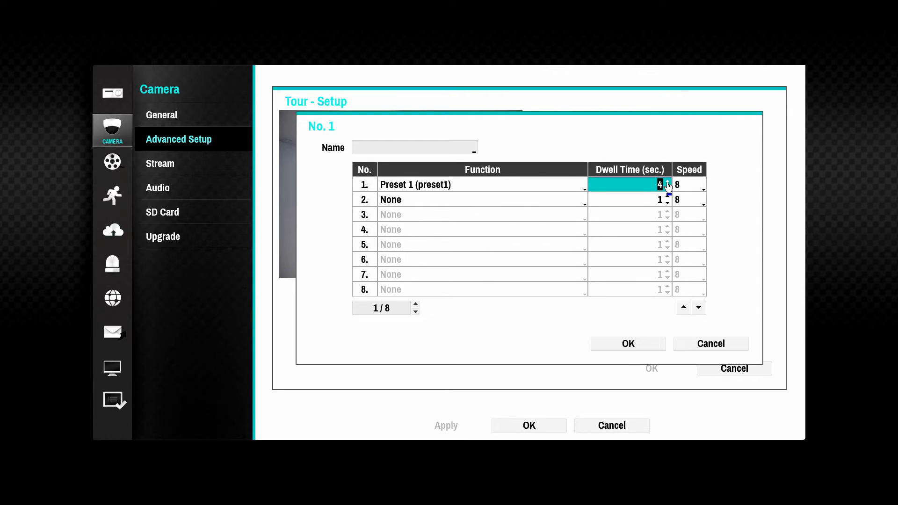
{"action": "left_click", "coordinate": [698, 186]}
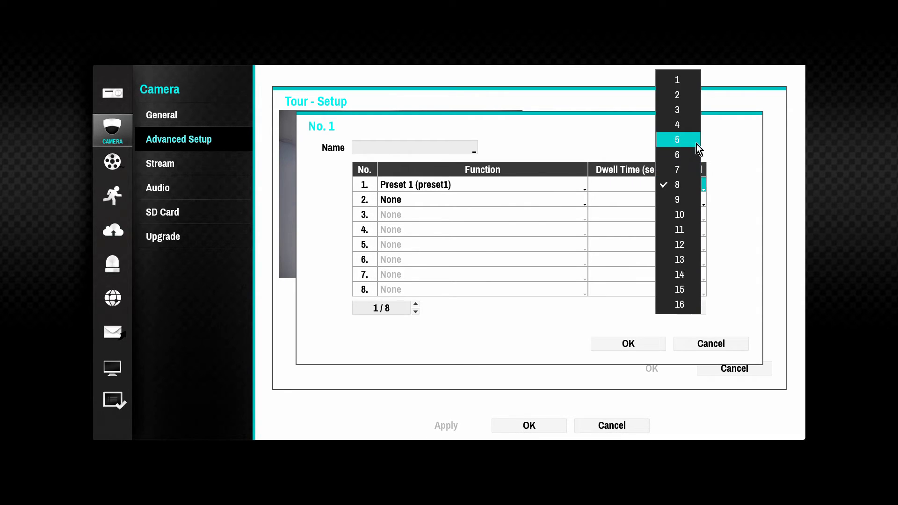
{"action": "left_click", "coordinate": [692, 185]}
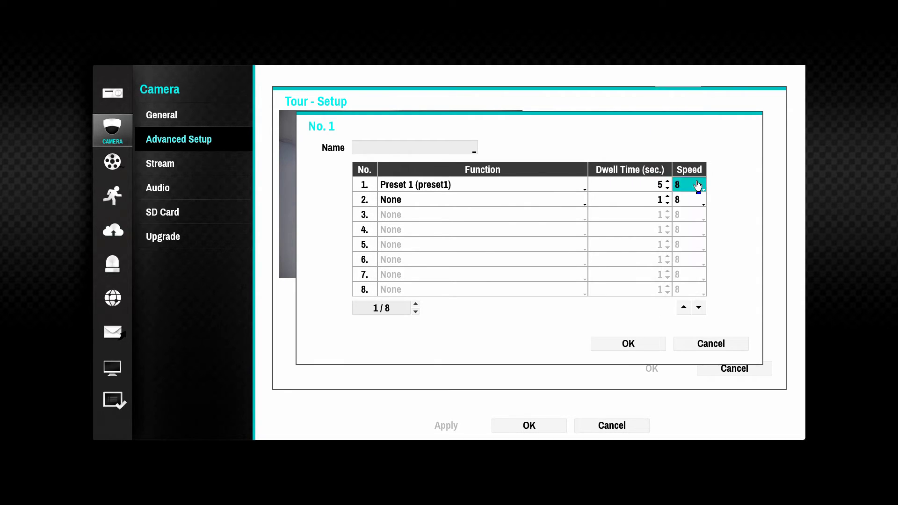
Add Preset 2 as tour step 2 and Pattern 1 as tour step 3.
{"action": "left_click", "coordinate": [451, 200]}
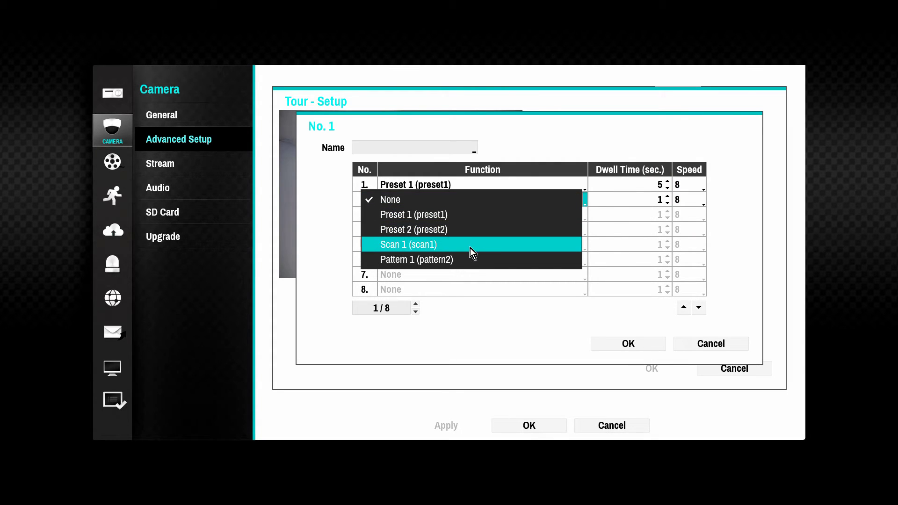
{"action": "left_click", "coordinate": [501, 230]}
{"action": "scroll", "coordinate": [660, 199], "scroll_direction": "up", "scroll_amount": 4}
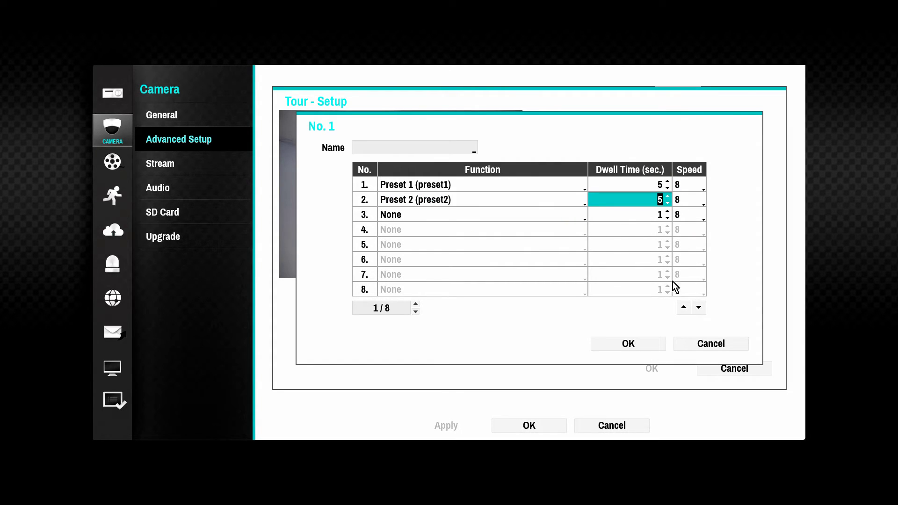
{"action": "left_click", "coordinate": [521, 213]}
{"action": "left_click", "coordinate": [524, 274]}
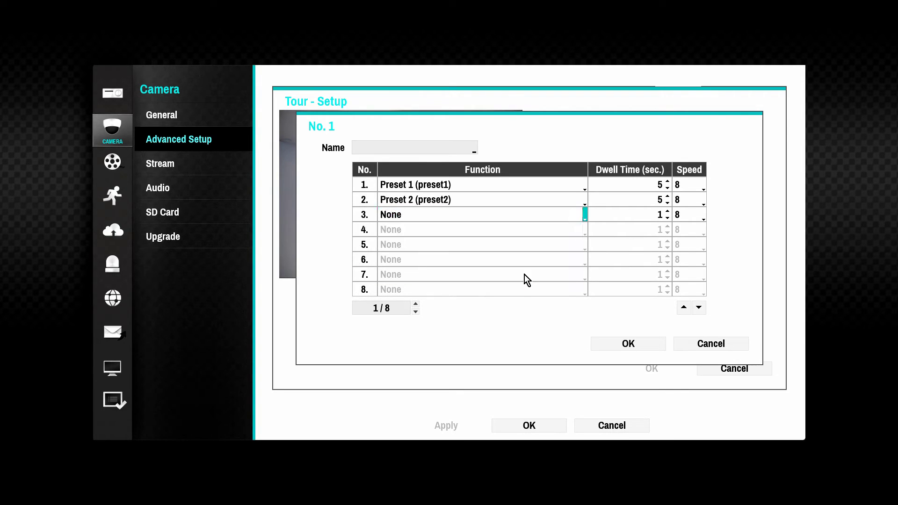
{"action": "scroll", "coordinate": [666, 215], "scroll_direction": "up", "scroll_amount": 3}
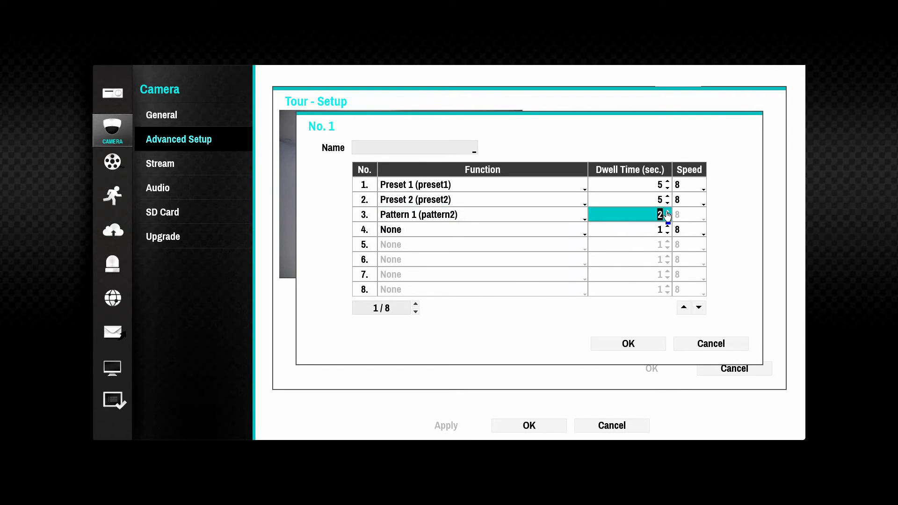
Name the tour tour1, save it, and apply CAM19's PTZ settings, returning to live view.
{"action": "left_click", "coordinate": [446, 150]}
{"action": "type", "text": "tour1"}
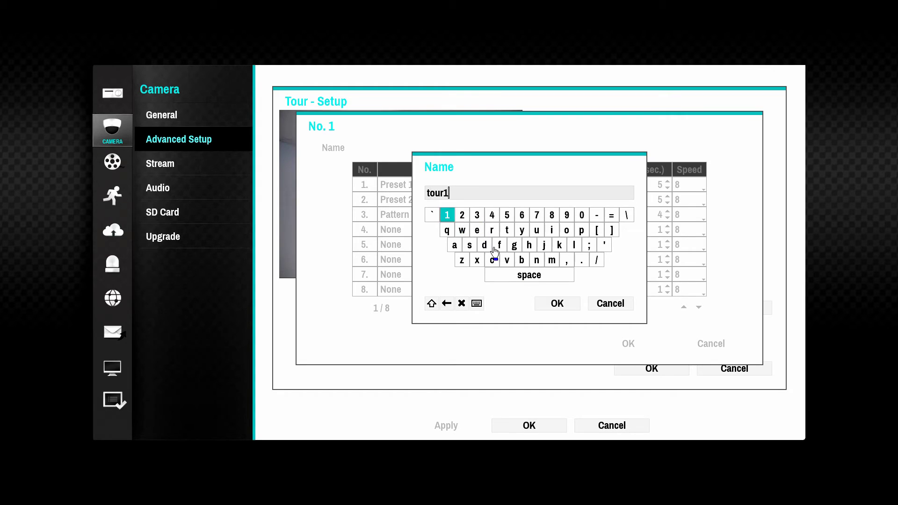
{"action": "key", "text": "Return"}
{"action": "left_click", "coordinate": [643, 343]}
{"action": "left_click", "coordinate": [651, 368]}
{"action": "left_click", "coordinate": [634, 368]}
{"action": "left_click", "coordinate": [447, 426]}
{"action": "left_click", "coordinate": [532, 424]}
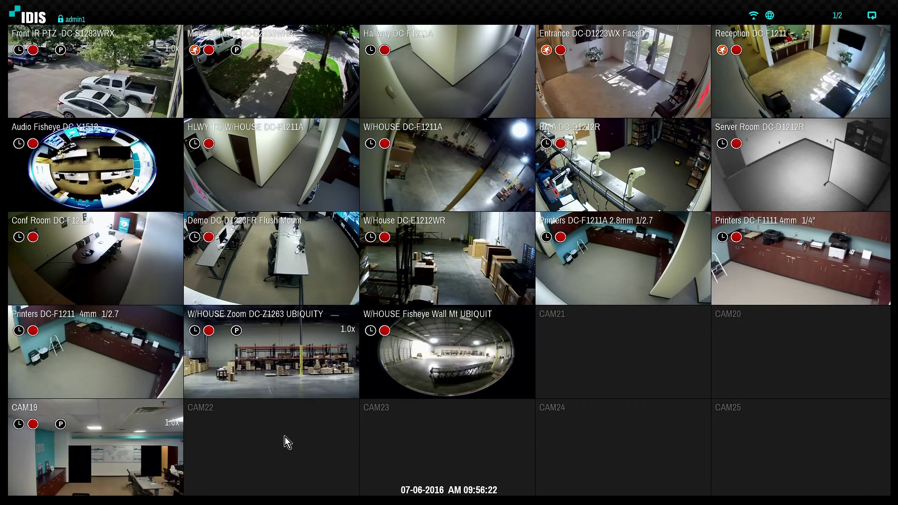
Show CAM19 full screen and take PTZ control of it.
{"action": "double_click", "coordinate": [166, 443]}
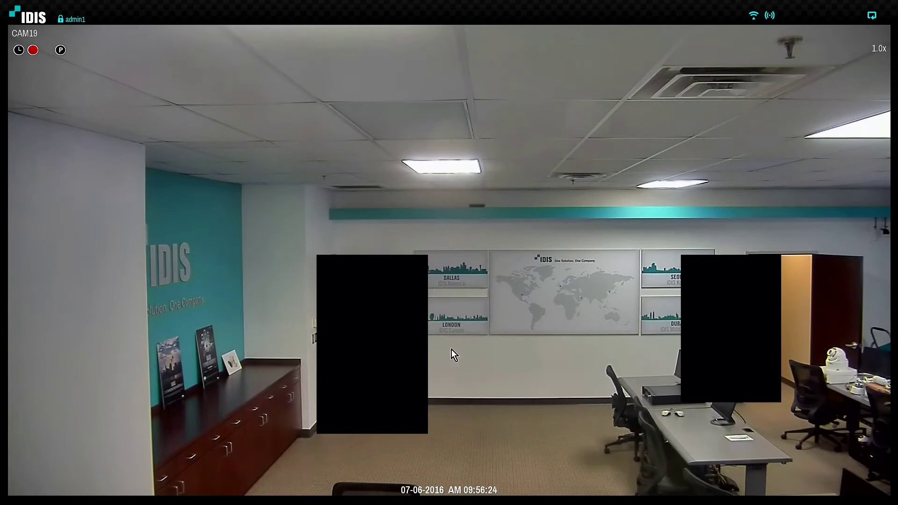
{"action": "right_click", "coordinate": [445, 220]}
{"action": "left_click", "coordinate": [470, 226]}
Bring up CAM19's PTZ functions, browsing the Scan, Tour and Pattern submenus (scan1, tour1, pattern2).
{"action": "right_click", "coordinate": [490, 229]}
{"action": "mouse_move", "coordinate": [524, 252]}
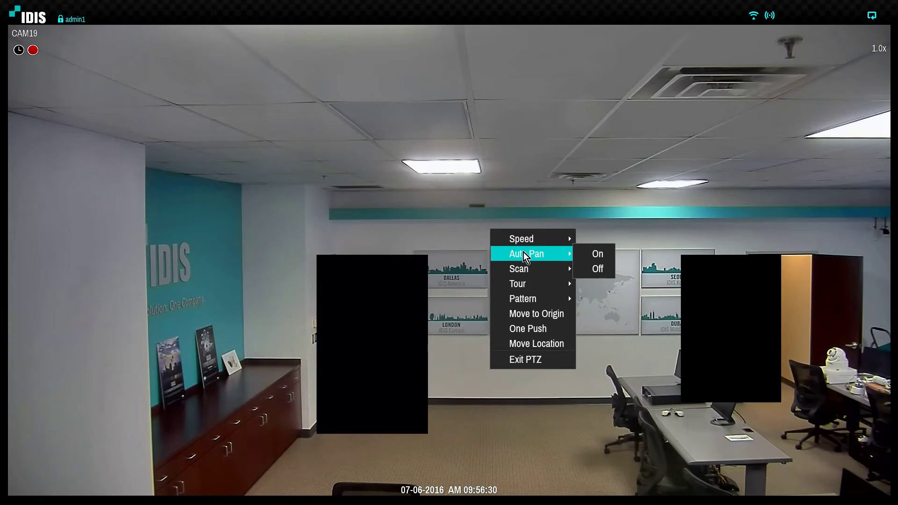
{"action": "mouse_move", "coordinate": [526, 271]}
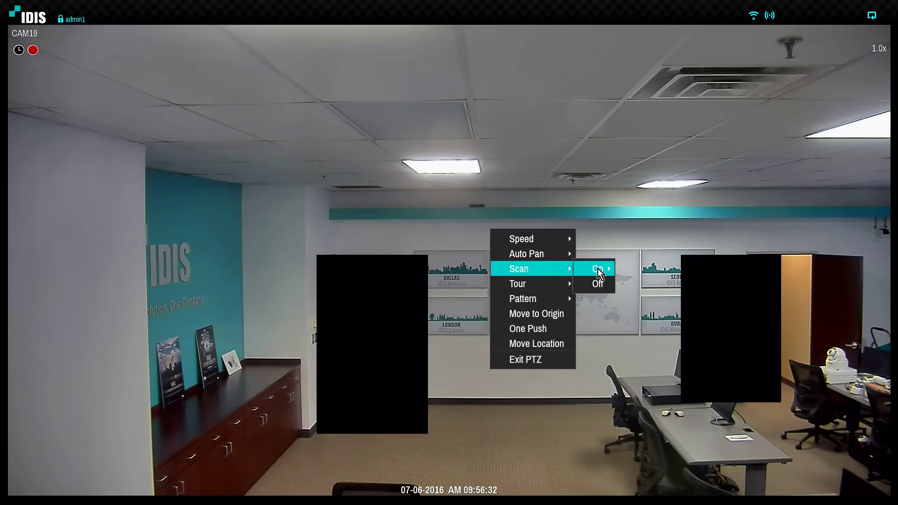
{"action": "mouse_move", "coordinate": [598, 269]}
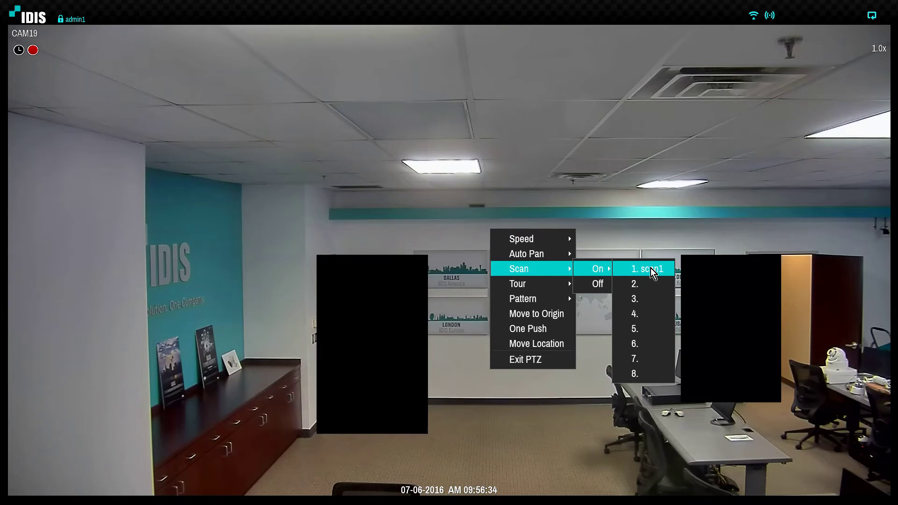
{"action": "mouse_move", "coordinate": [541, 288]}
{"action": "mouse_move", "coordinate": [603, 283]}
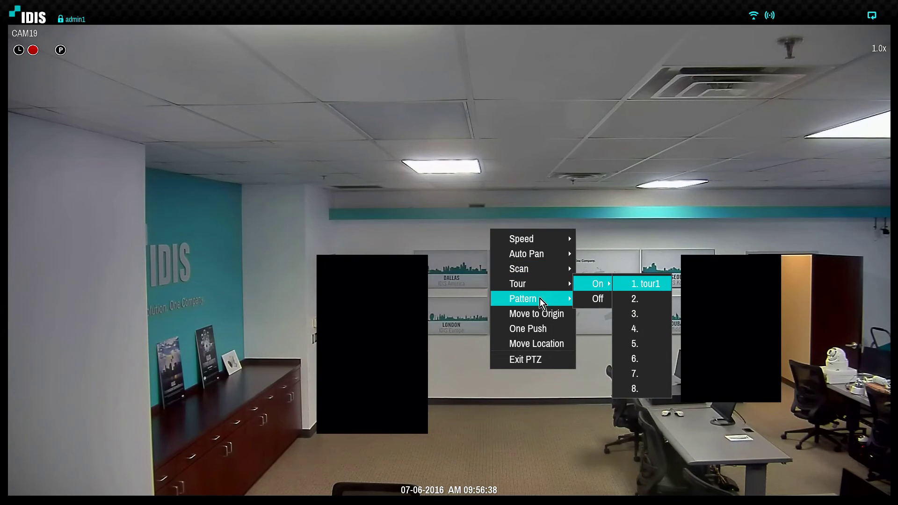
{"action": "mouse_move", "coordinate": [599, 298]}
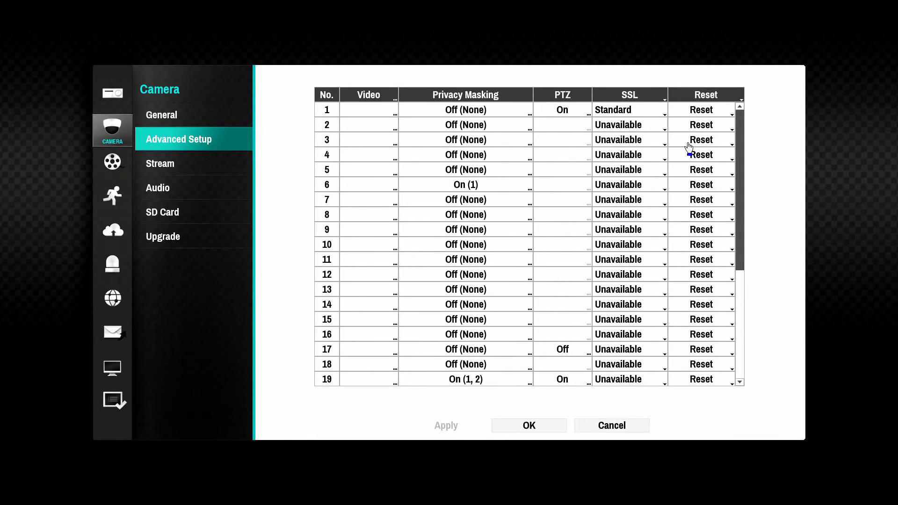
Check camera 19's Reset choices and close them without resetting.
{"action": "left_click", "coordinate": [732, 383]}
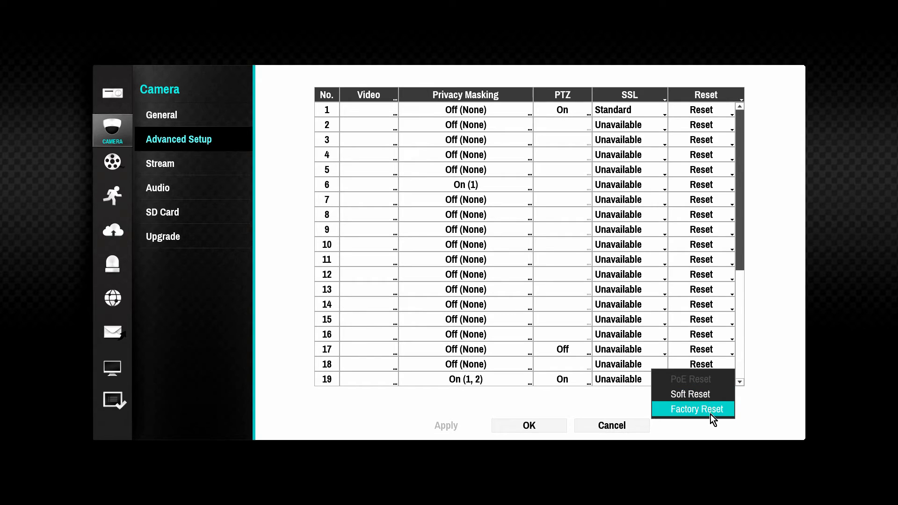
{"action": "left_click", "coordinate": [771, 383]}
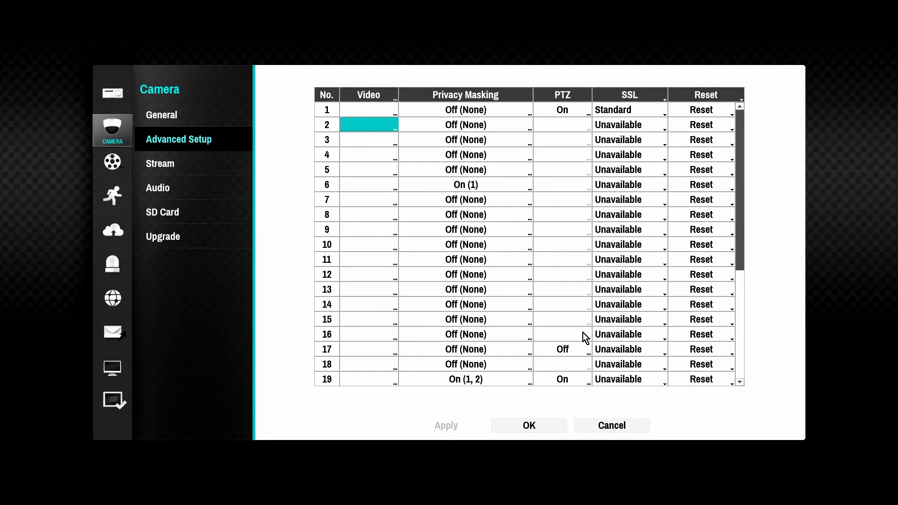
{"action": "left_click", "coordinate": [384, 130]}
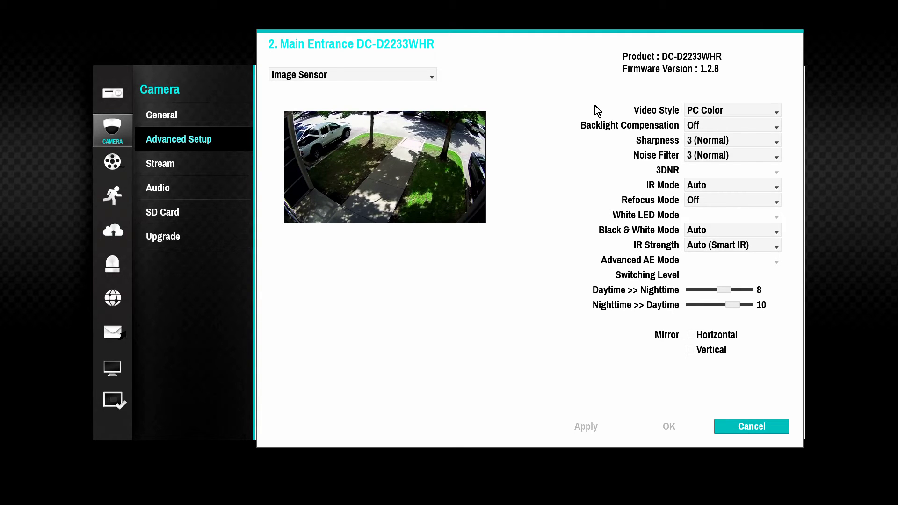
{"action": "left_click", "coordinate": [775, 128]}
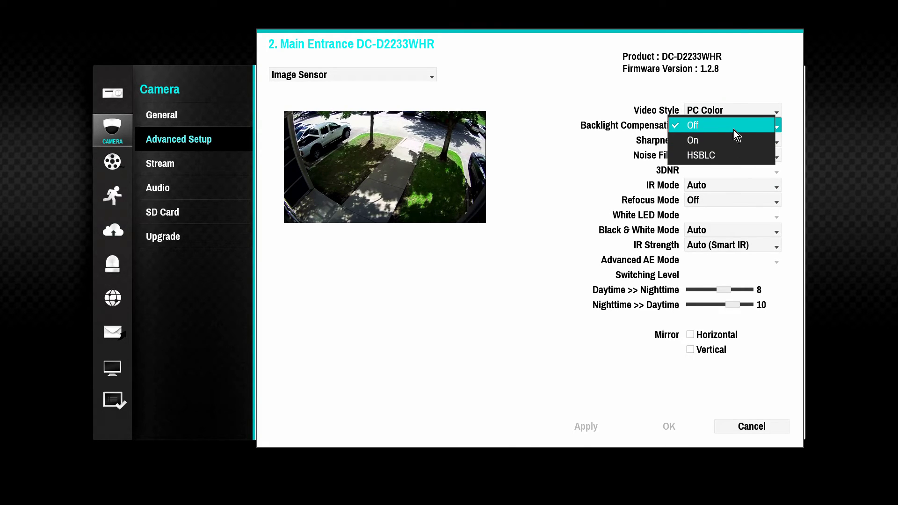
{"action": "left_click", "coordinate": [795, 109]}
{"action": "left_click", "coordinate": [775, 141]}
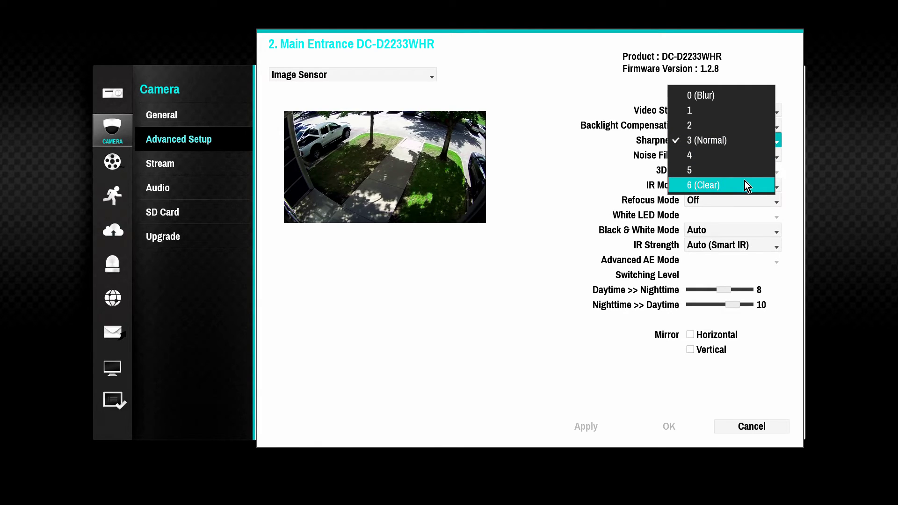
{"action": "left_click", "coordinate": [794, 148]}
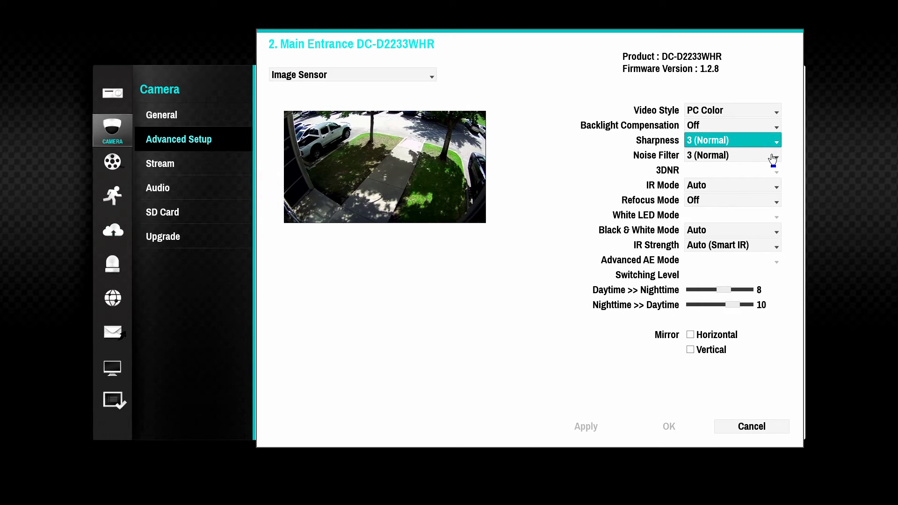
{"action": "left_click", "coordinate": [772, 159]}
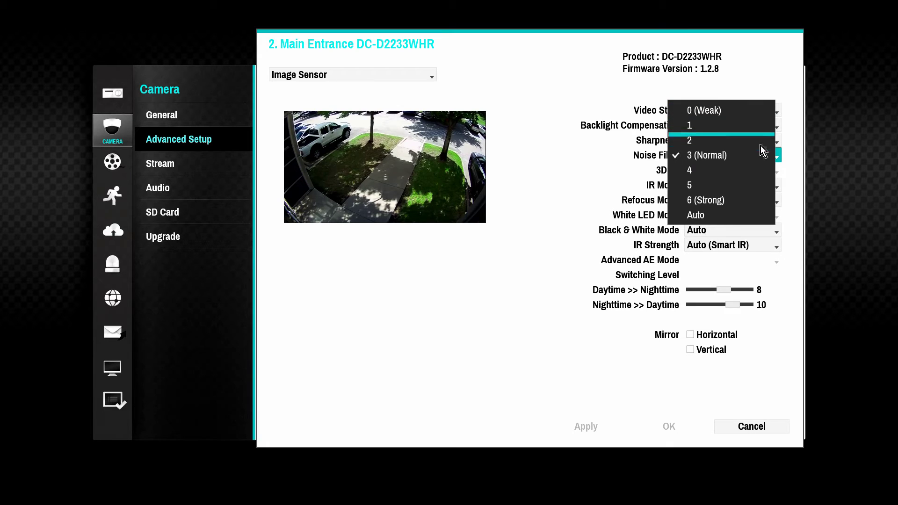
{"action": "left_click", "coordinate": [795, 158]}
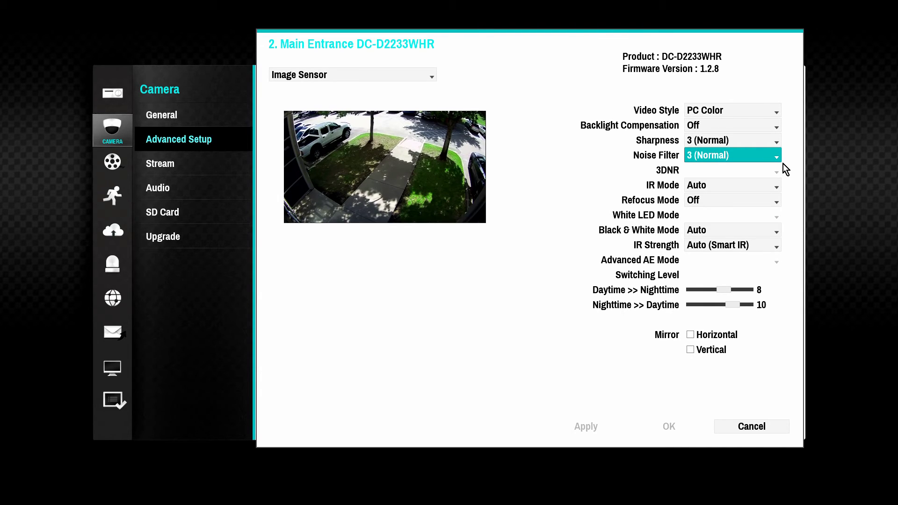
{"action": "left_click", "coordinate": [770, 185]}
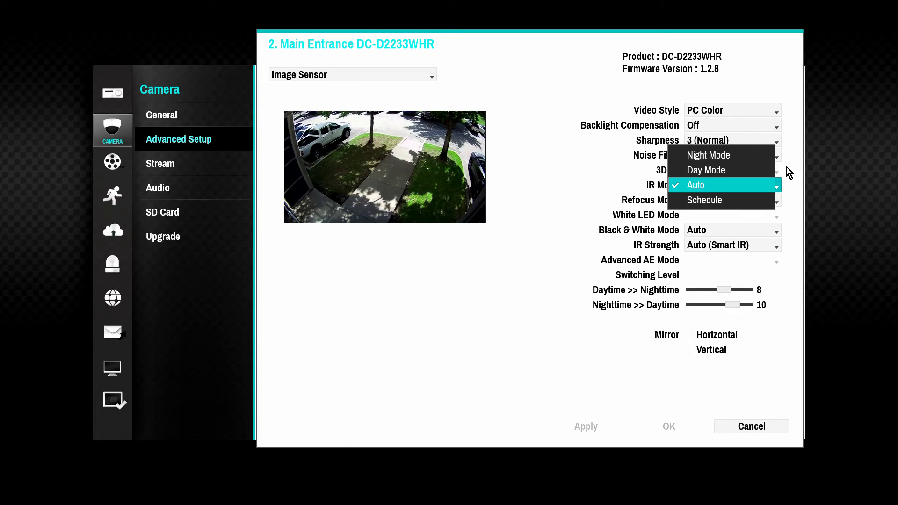
{"action": "left_click", "coordinate": [790, 191]}
{"action": "left_click", "coordinate": [772, 201]}
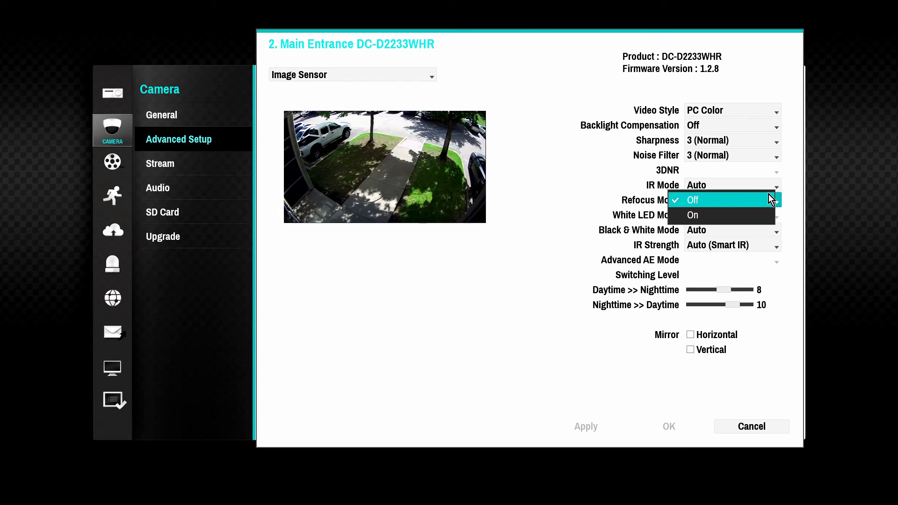
{"action": "left_click", "coordinate": [795, 199]}
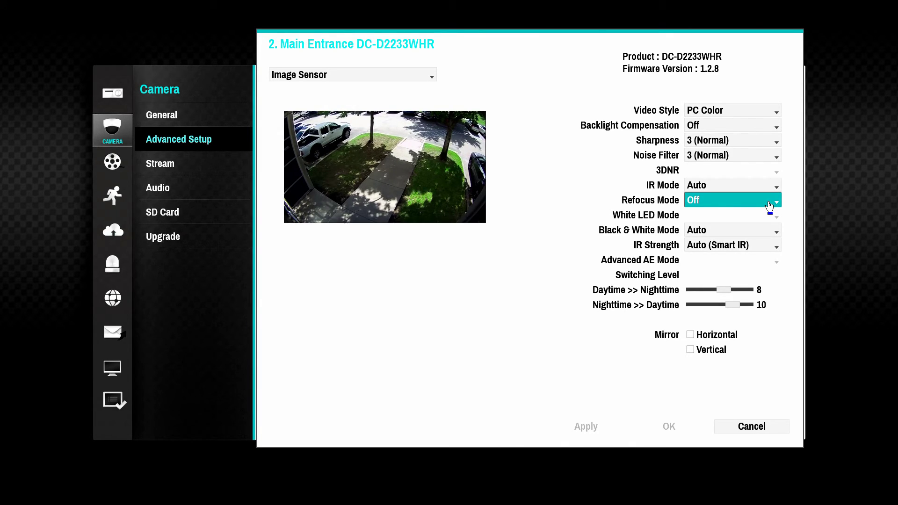
Keep Black & White Mode on Auto and IR Strength on Auto (Smart IR).
{"action": "left_click", "coordinate": [771, 230]}
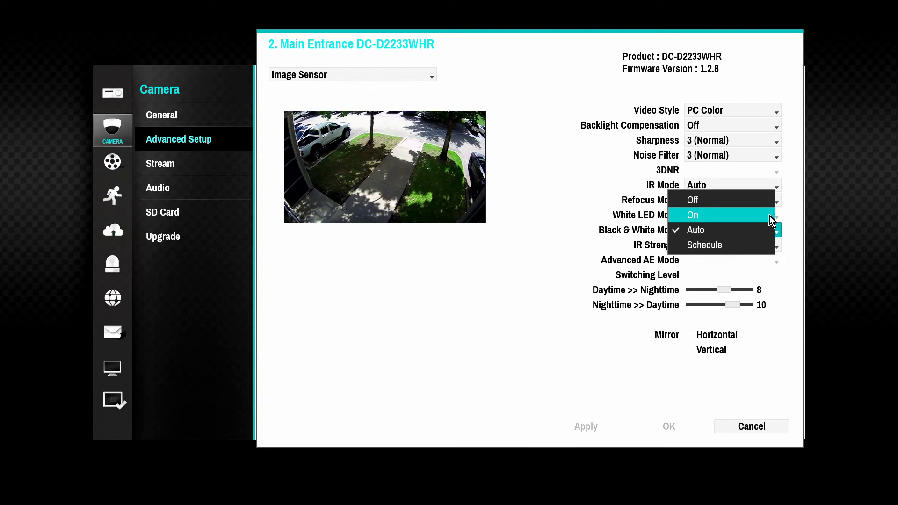
{"action": "left_click", "coordinate": [794, 225]}
{"action": "left_click", "coordinate": [776, 244]}
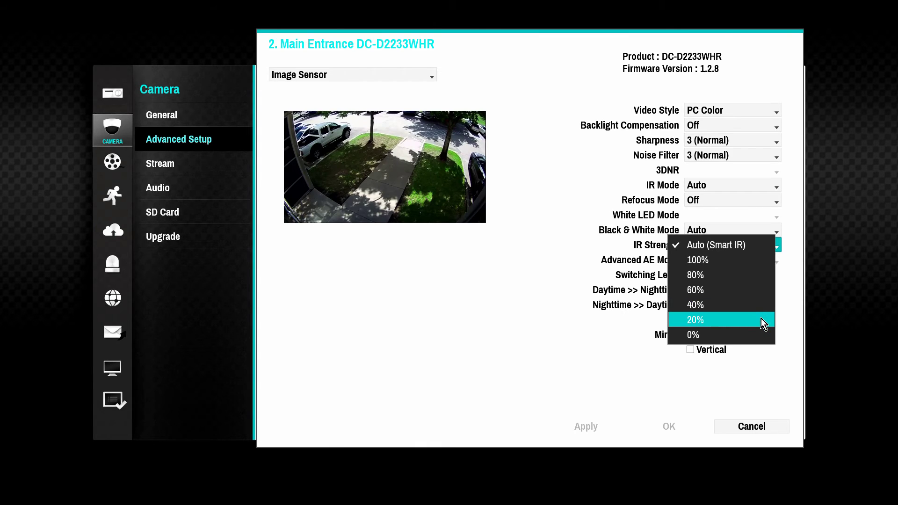
{"action": "left_click", "coordinate": [794, 283]}
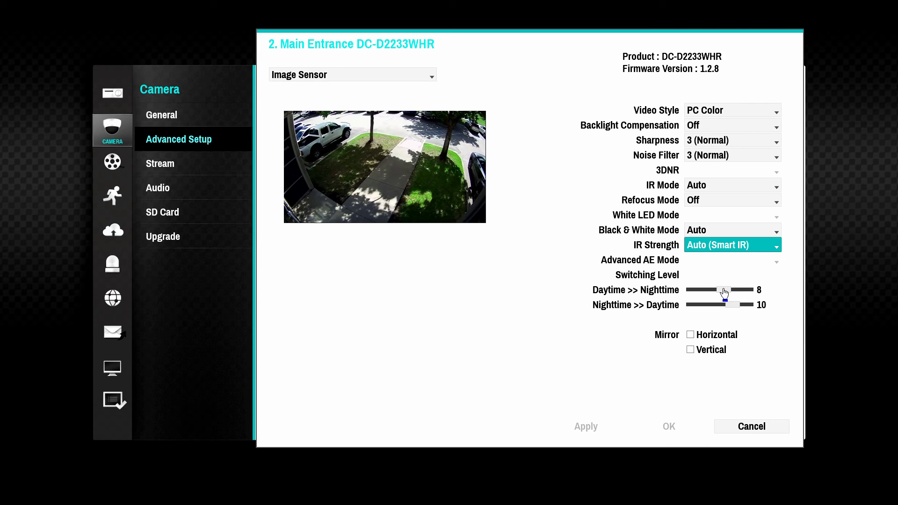
Lower the Daytime >> Nighttime switching level to 5, and try horizontal and vertical mirroring, leaving both off.
{"action": "mouse_move", "coordinate": [728, 294]}
{"action": "left_mouse_down"}
{"action": "mouse_move", "coordinate": [710, 294]}
{"action": "mouse_move", "coordinate": [747, 307]}
{"action": "mouse_move", "coordinate": [700, 307]}
{"action": "mouse_move", "coordinate": [736, 308]}
{"action": "mouse_move", "coordinate": [711, 292]}
{"action": "mouse_move", "coordinate": [743, 297]}
{"action": "mouse_move", "coordinate": [711, 299]}
{"action": "left_mouse_up"}
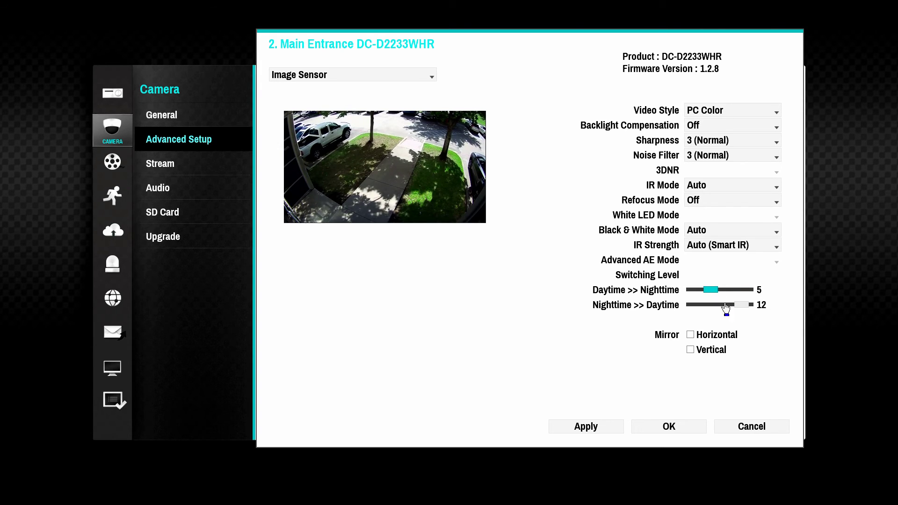
{"action": "left_click", "coordinate": [696, 341]}
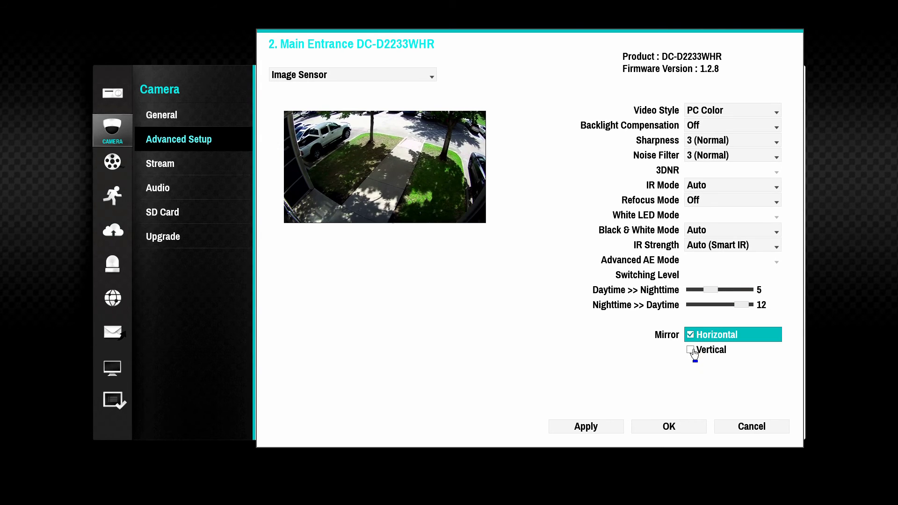
{"action": "left_click", "coordinate": [694, 352]}
{"action": "left_click", "coordinate": [696, 352]}
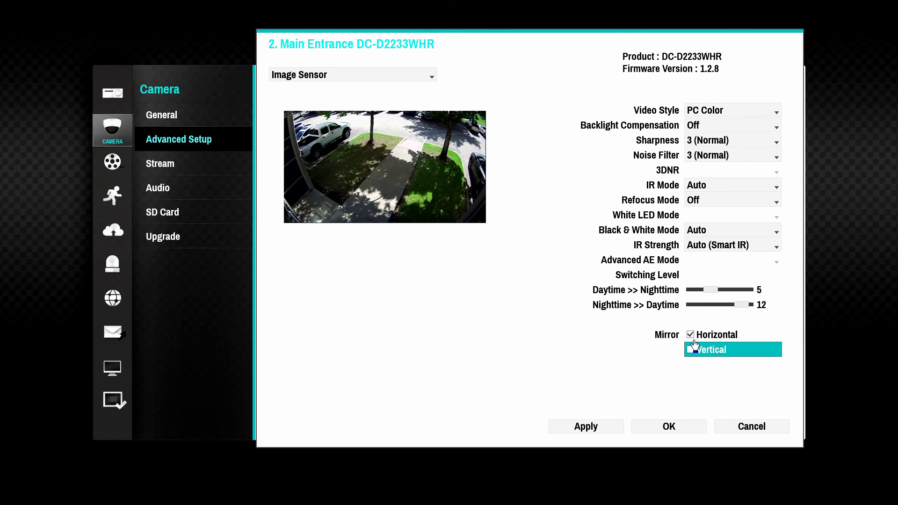
{"action": "left_click", "coordinate": [692, 336]}
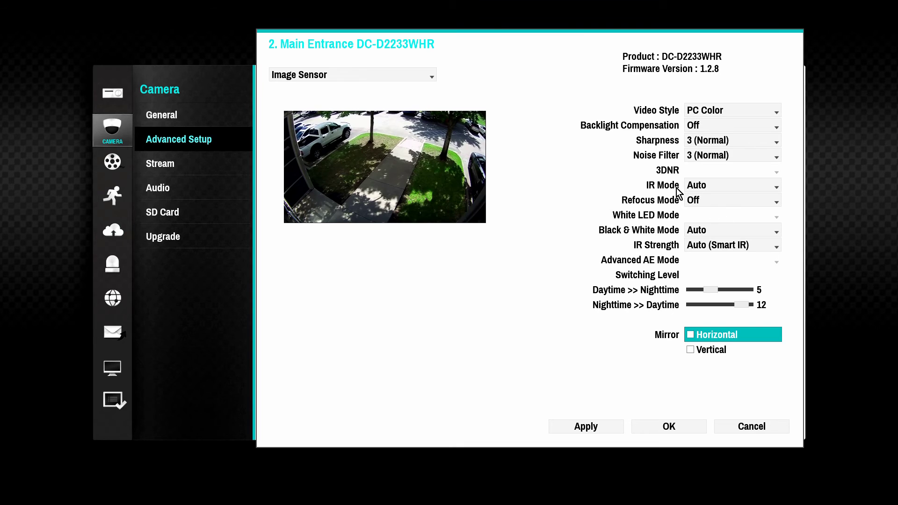
Switch to the White Balance settings, keeping the Auto preset.
{"action": "left_click", "coordinate": [435, 76]}
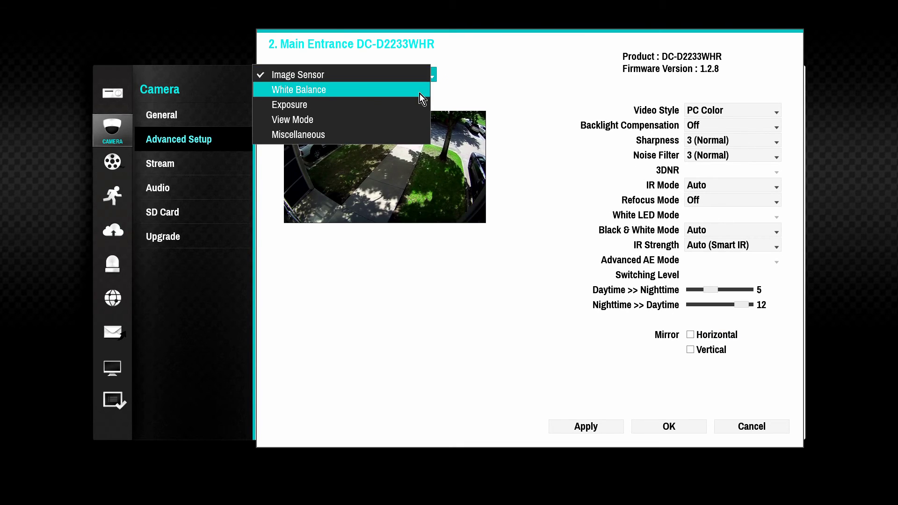
{"action": "left_click", "coordinate": [419, 94]}
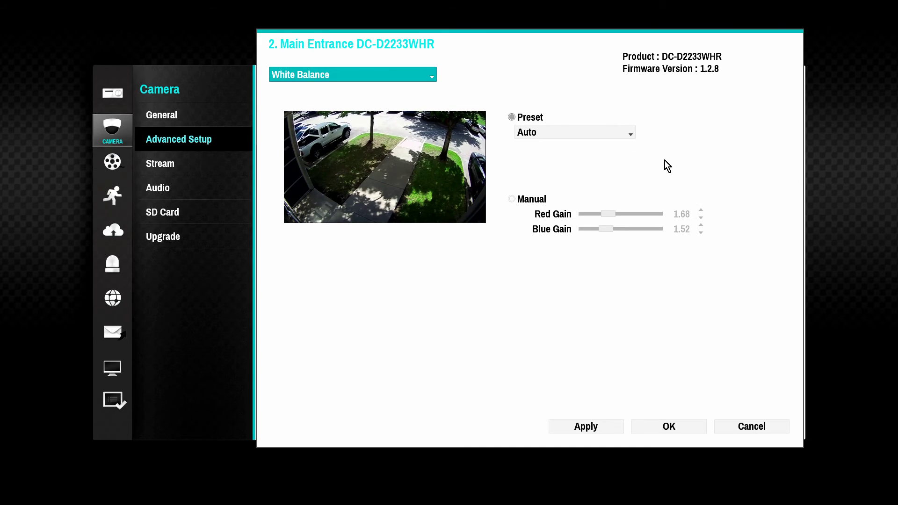
{"action": "left_click", "coordinate": [617, 139]}
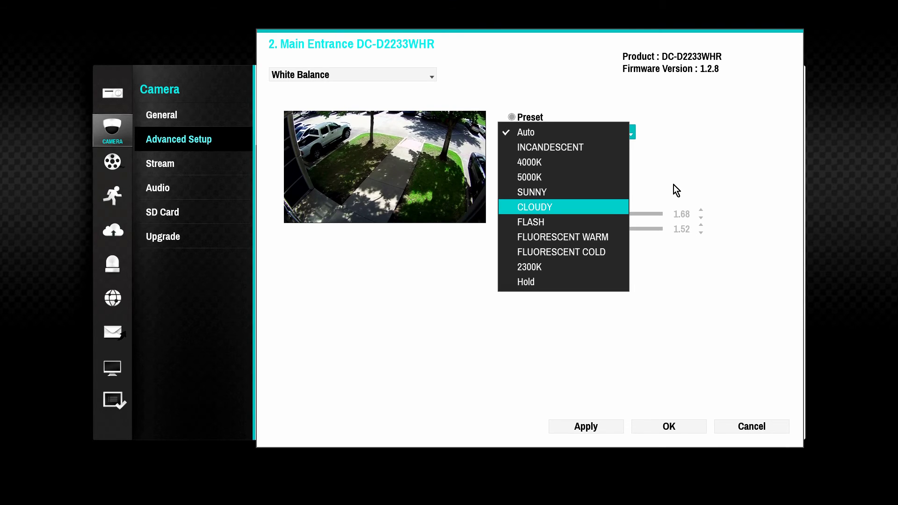
{"action": "left_click", "coordinate": [682, 269]}
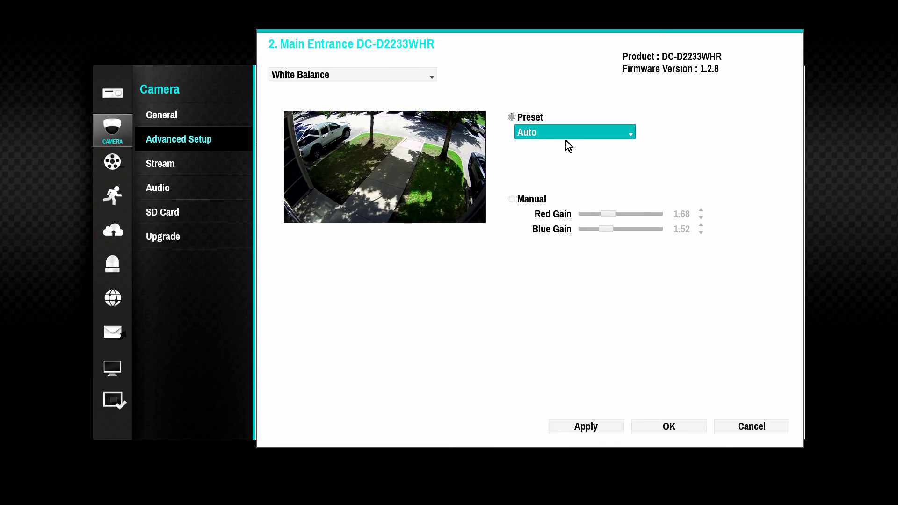
Try manual white balance with Red Gain 1.60, then return to the Auto preset.
{"action": "left_click", "coordinate": [511, 200]}
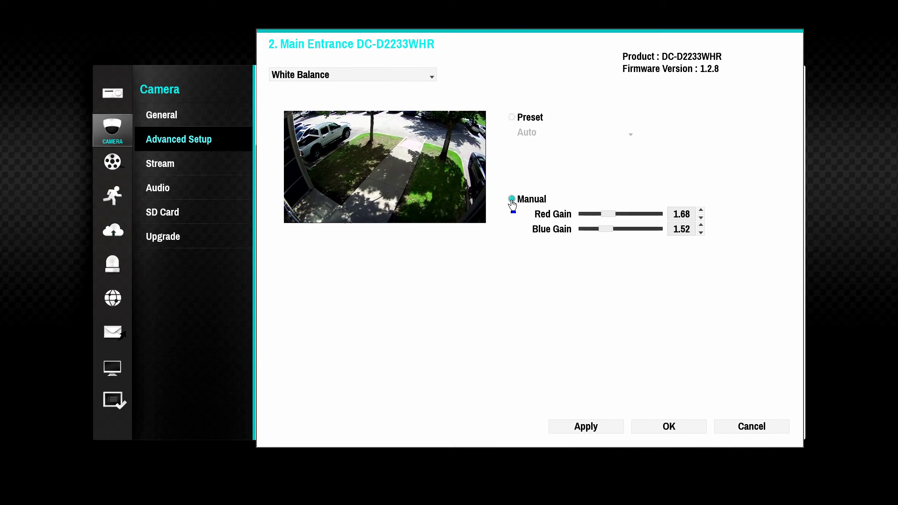
{"action": "mouse_move", "coordinate": [602, 217]}
{"action": "left_mouse_down"}
{"action": "mouse_move", "coordinate": [634, 216]}
{"action": "mouse_move", "coordinate": [607, 216]}
{"action": "left_mouse_up"}
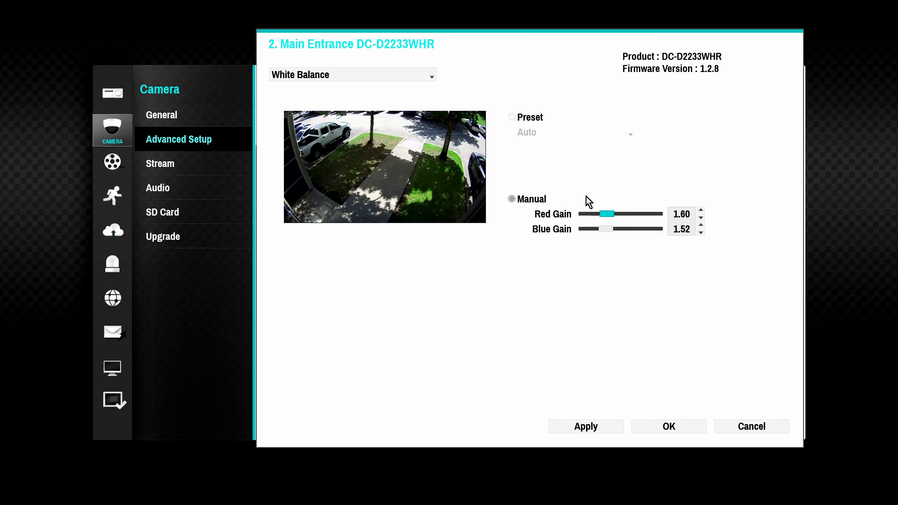
{"action": "left_click", "coordinate": [512, 118]}
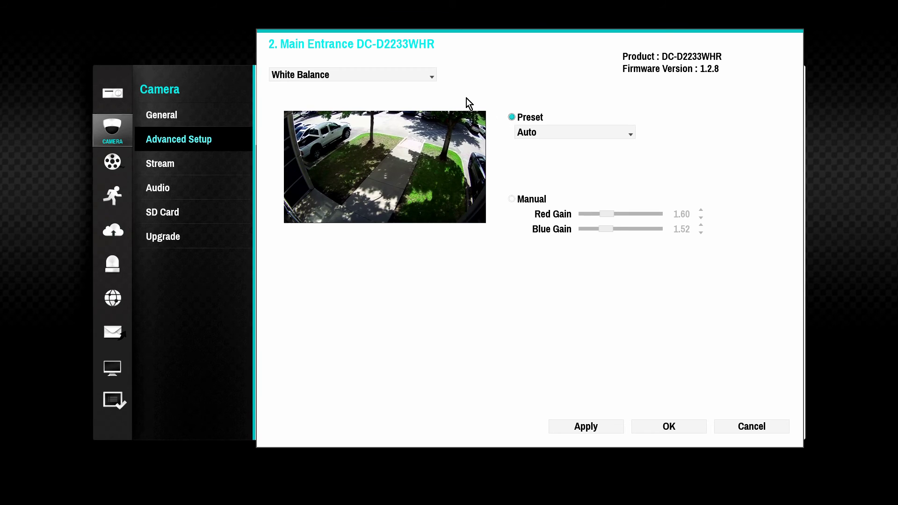
{"action": "left_click", "coordinate": [429, 77]}
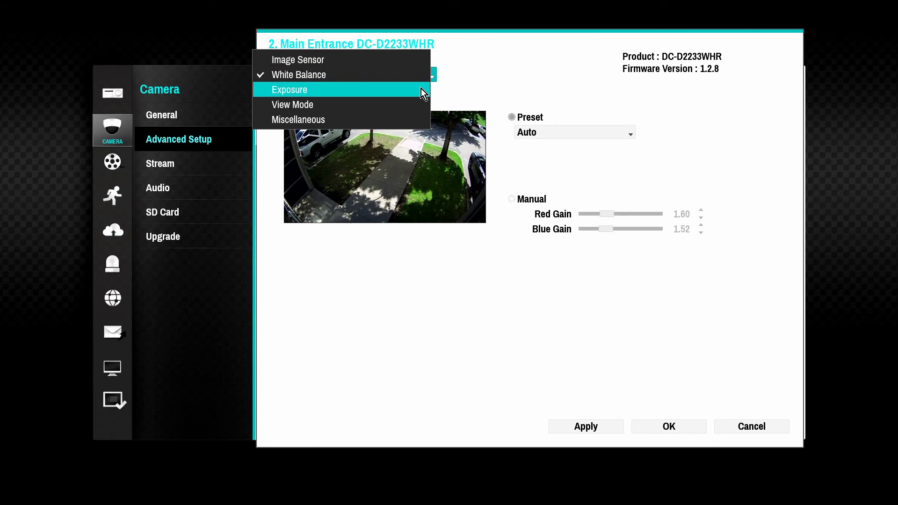
In Exposure settings, keep AE Target Gain at 0 (Normal) and Local Exposure off.
{"action": "left_click", "coordinate": [421, 88]}
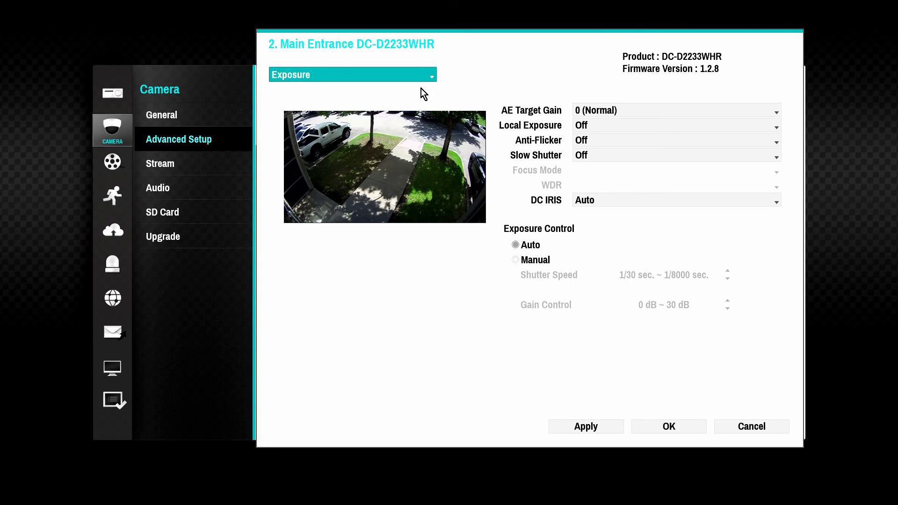
{"action": "left_click", "coordinate": [742, 114]}
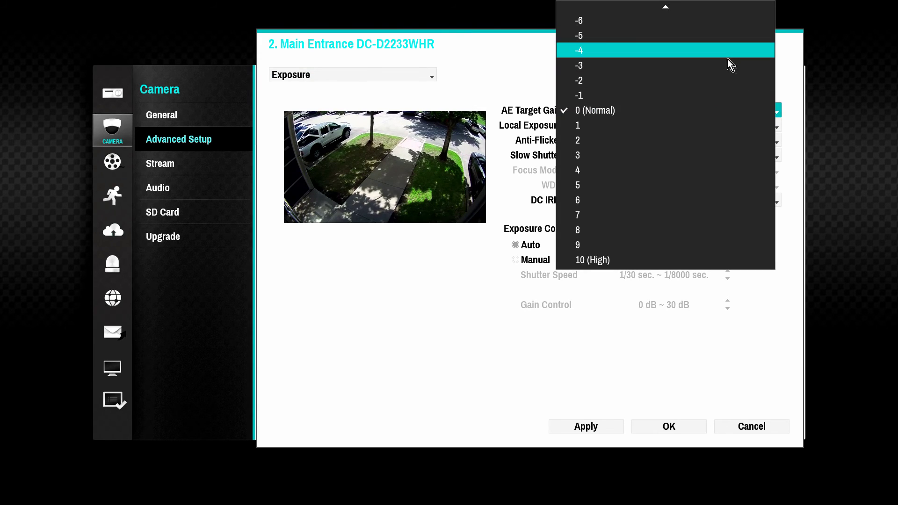
{"action": "mouse_move", "coordinate": [724, 7]}
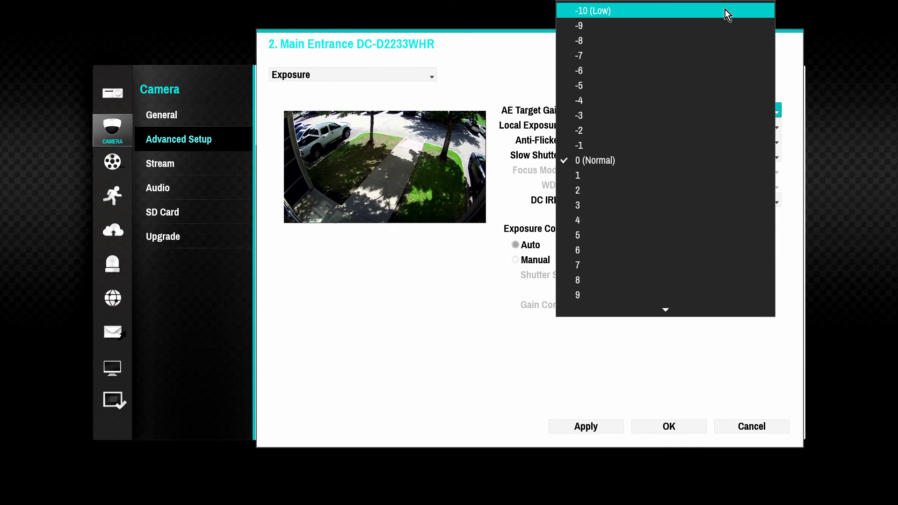
{"action": "mouse_move", "coordinate": [719, 314]}
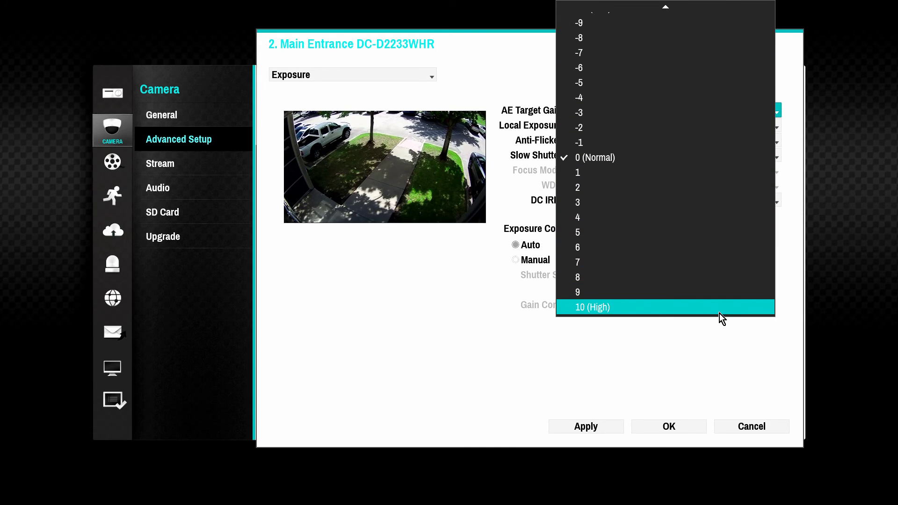
{"action": "left_click", "coordinate": [754, 348]}
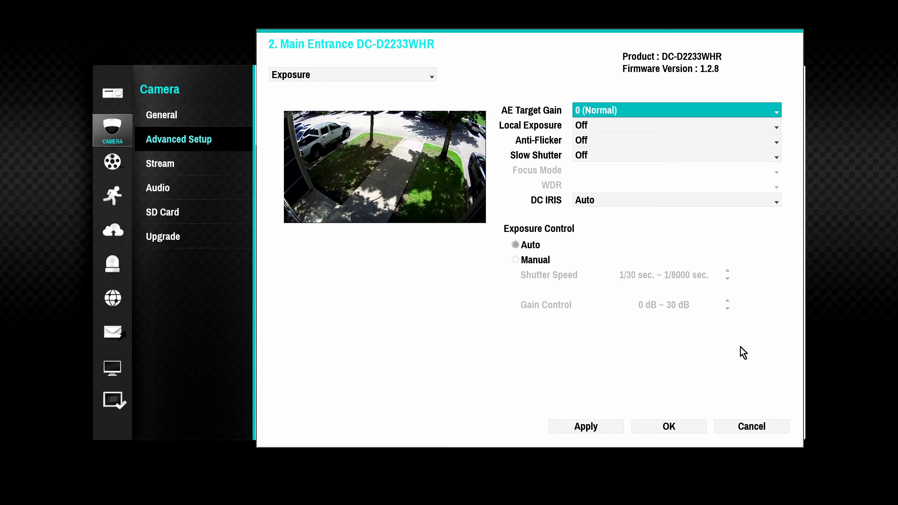
{"action": "left_click", "coordinate": [729, 126]}
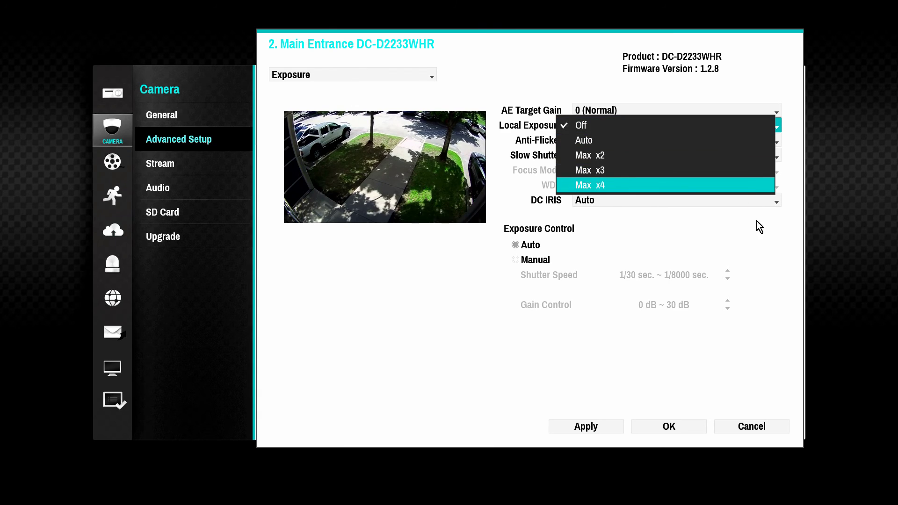
{"action": "left_click", "coordinate": [761, 242]}
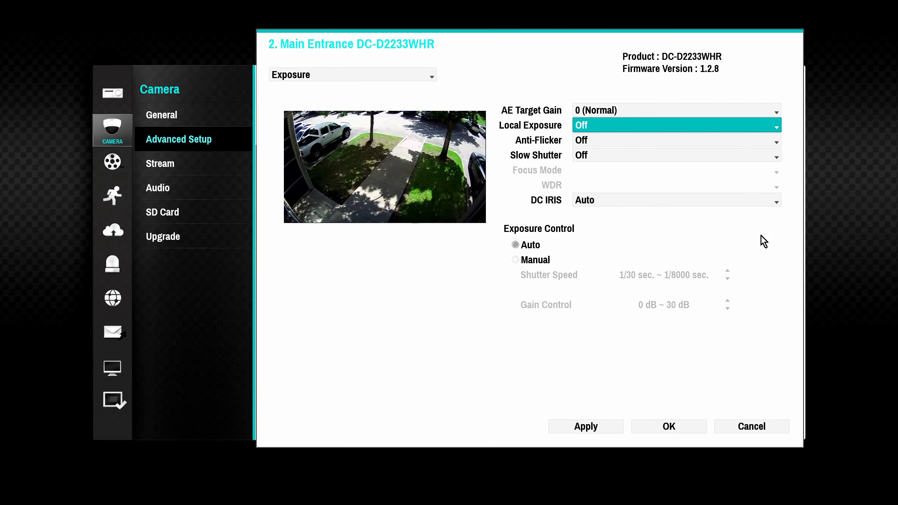
Check Anti-Flicker, Slow Shutter and DC IRIS, leaving them Off, Off and Auto.
{"action": "left_click", "coordinate": [755, 140]}
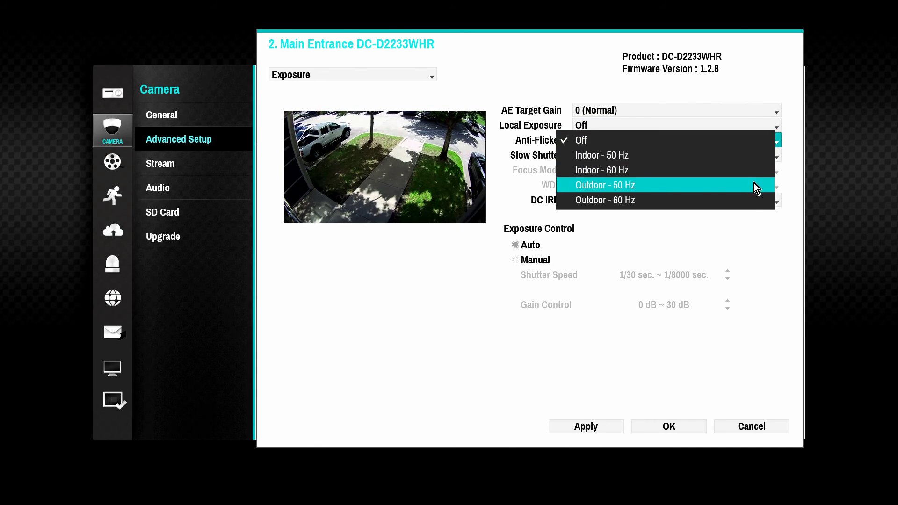
{"action": "left_click", "coordinate": [771, 264]}
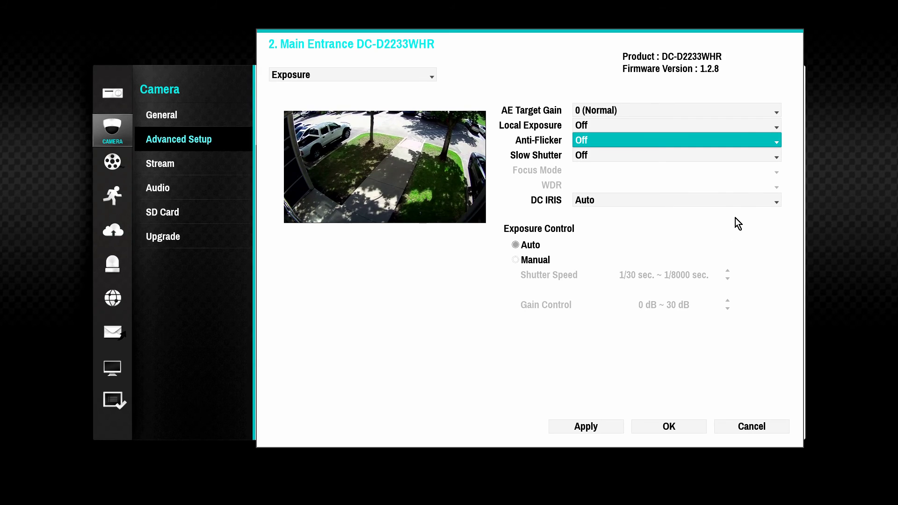
{"action": "left_click", "coordinate": [746, 157]}
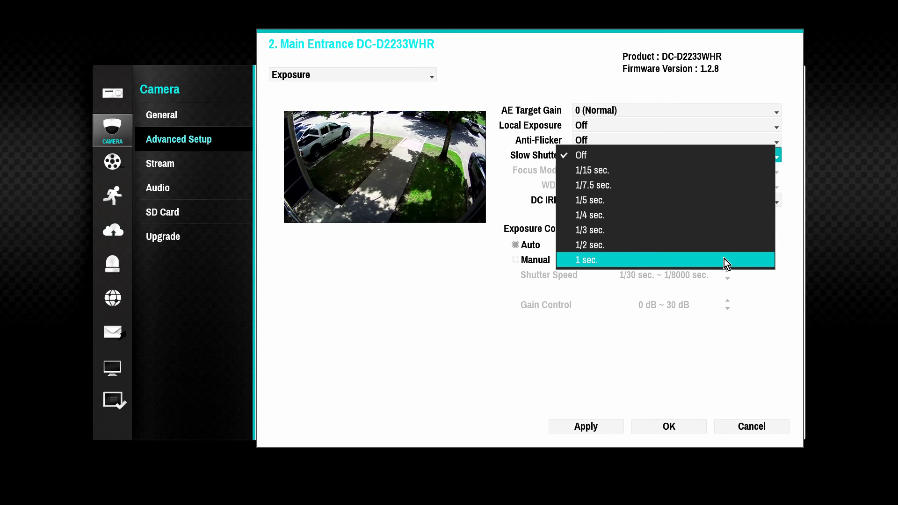
{"action": "left_click", "coordinate": [742, 86]}
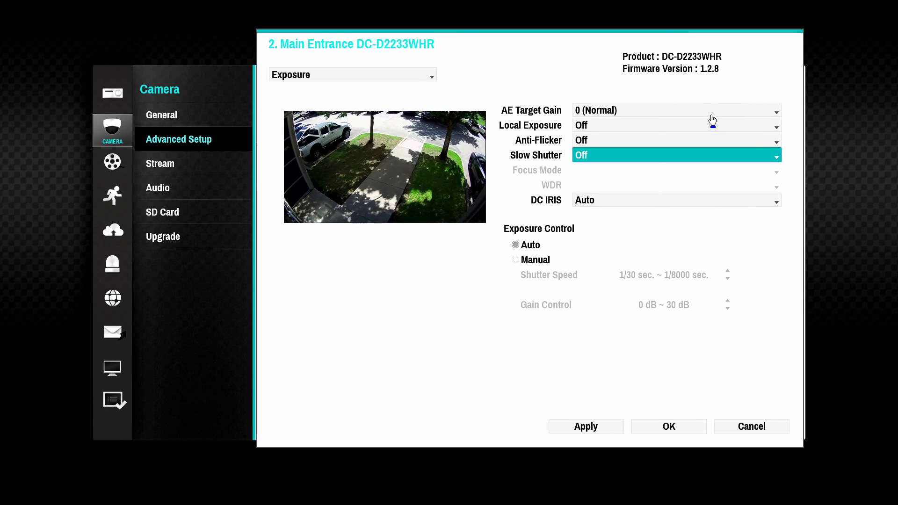
{"action": "left_click", "coordinate": [706, 204]}
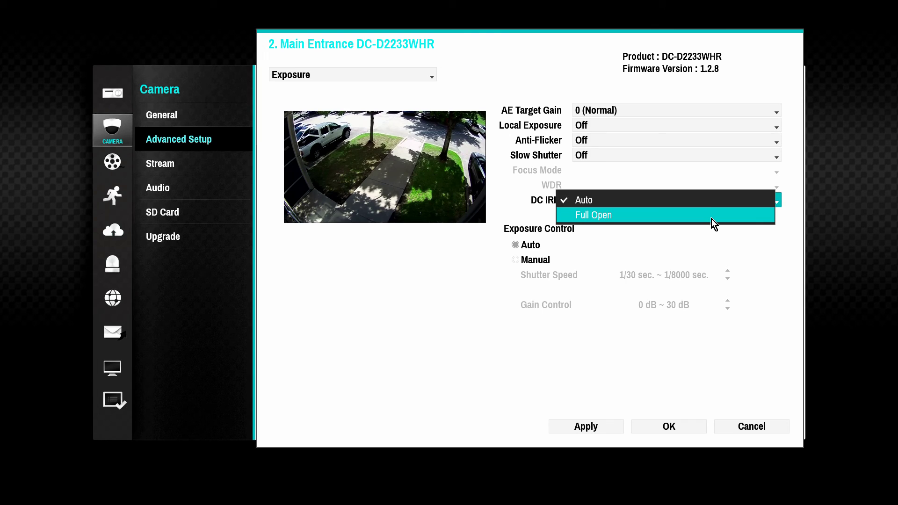
{"action": "left_click", "coordinate": [782, 250]}
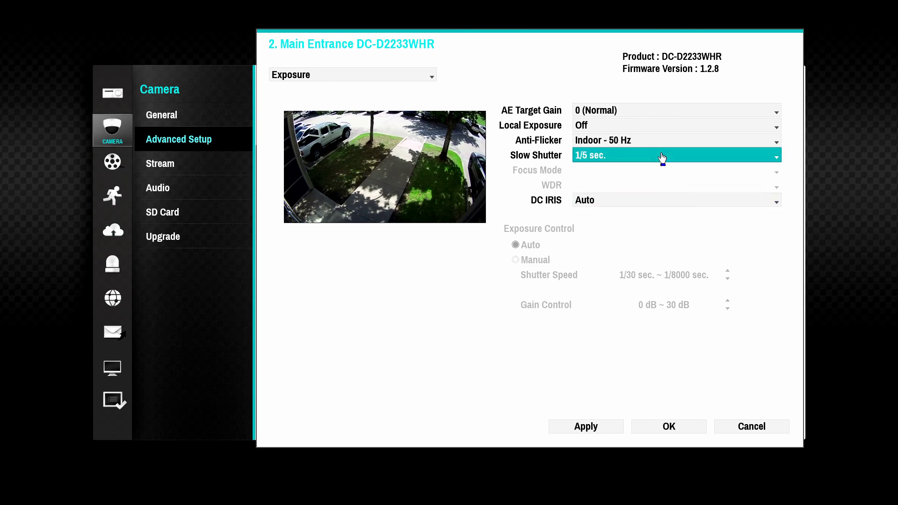
Set Slow Shutter to Off and Anti-Flicker to Off.
{"action": "left_click", "coordinate": [662, 158]}
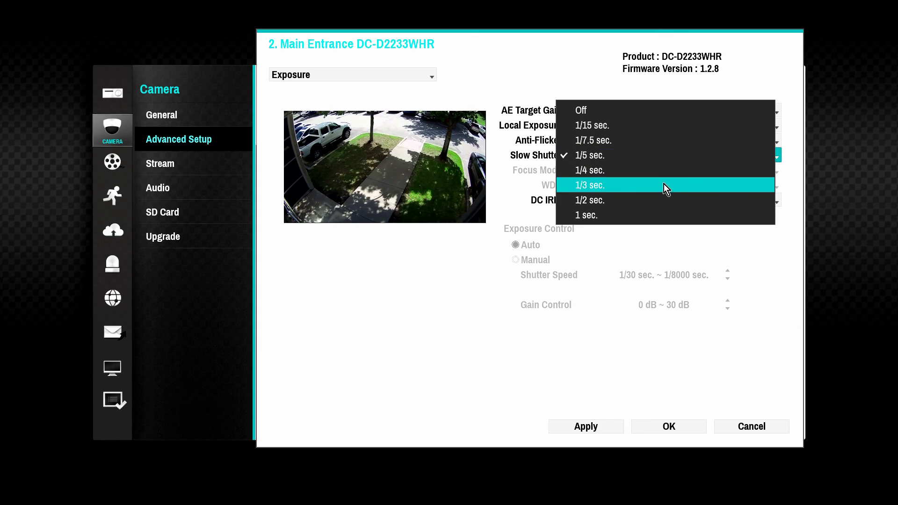
{"action": "left_click", "coordinate": [659, 115]}
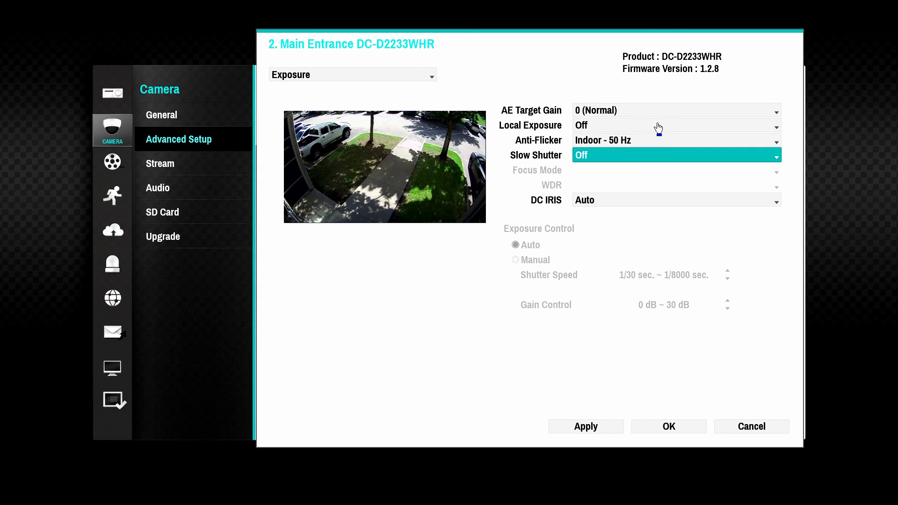
{"action": "left_click", "coordinate": [650, 143]}
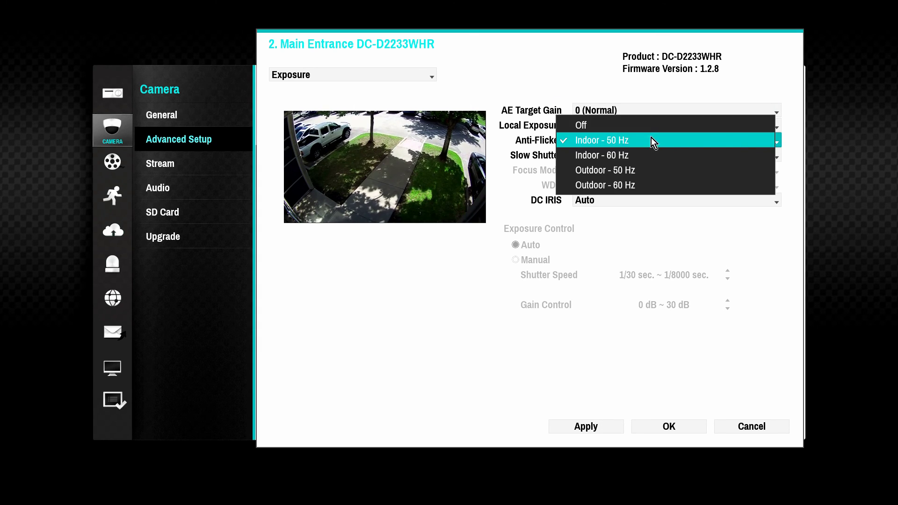
{"action": "left_click", "coordinate": [655, 126]}
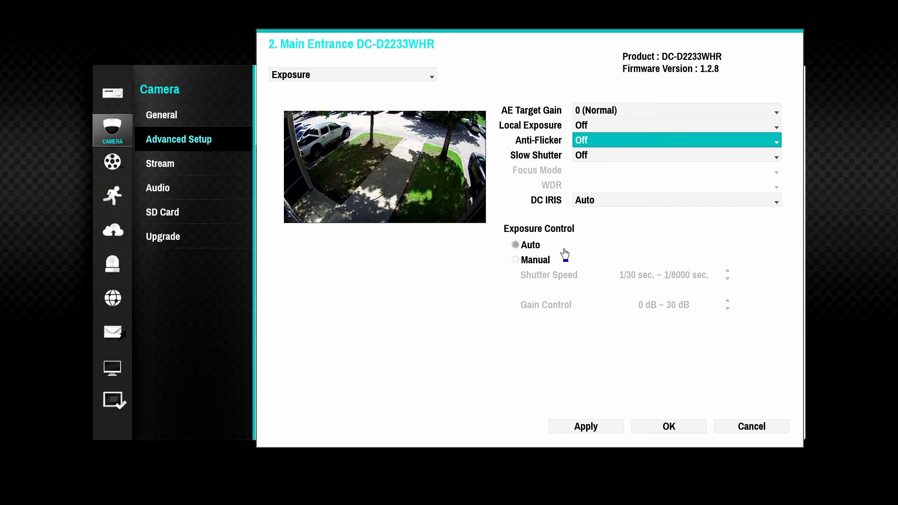
Switch exposure control to Manual, keeping the slowest shutter speed at 1/30 sec.
{"action": "left_click", "coordinate": [515, 260]}
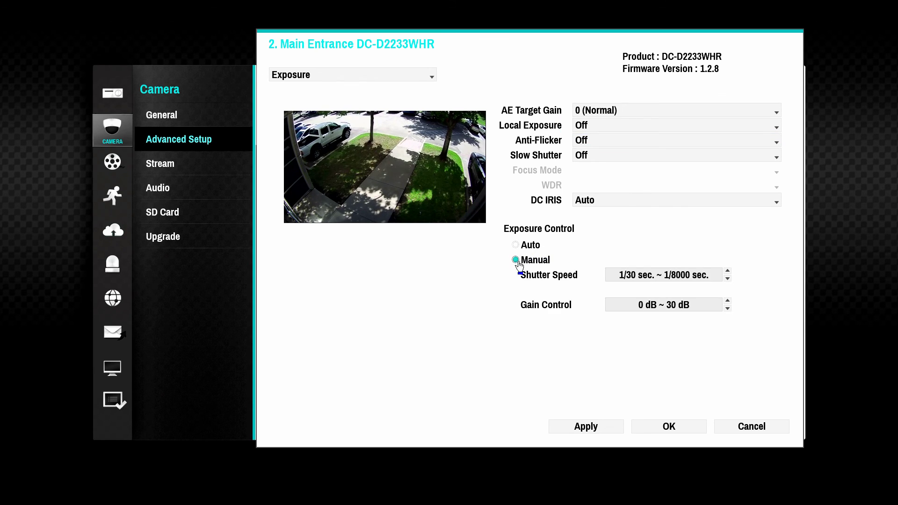
{"action": "left_click", "coordinate": [727, 278]}
{"action": "left_click", "coordinate": [728, 271]}
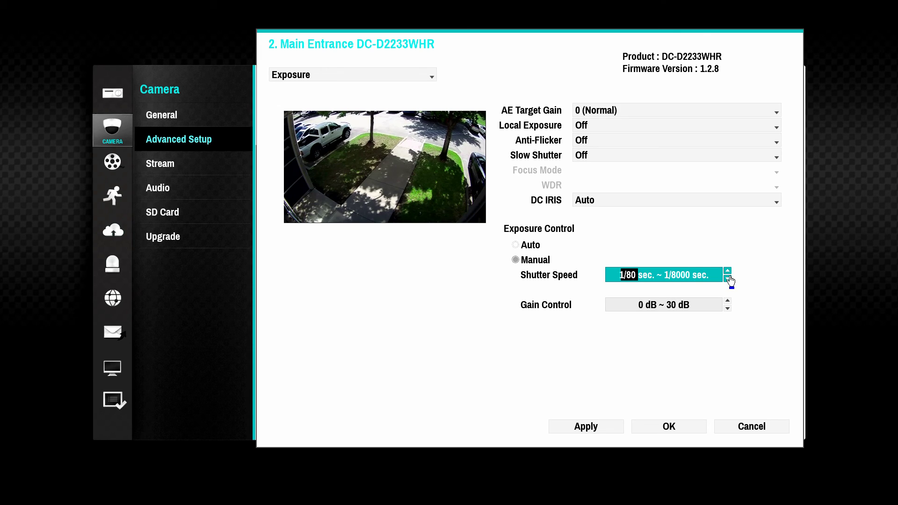
{"action": "left_click", "coordinate": [727, 279]}
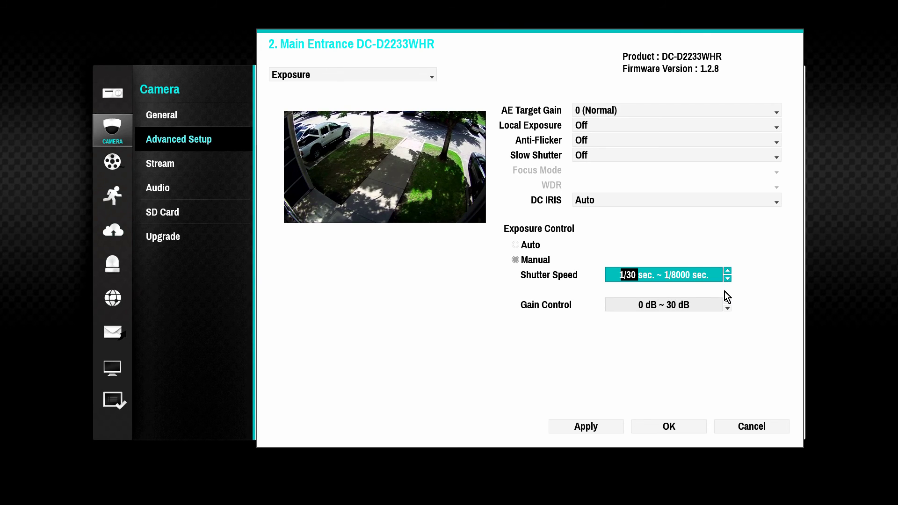
{"action": "left_click", "coordinate": [673, 277]}
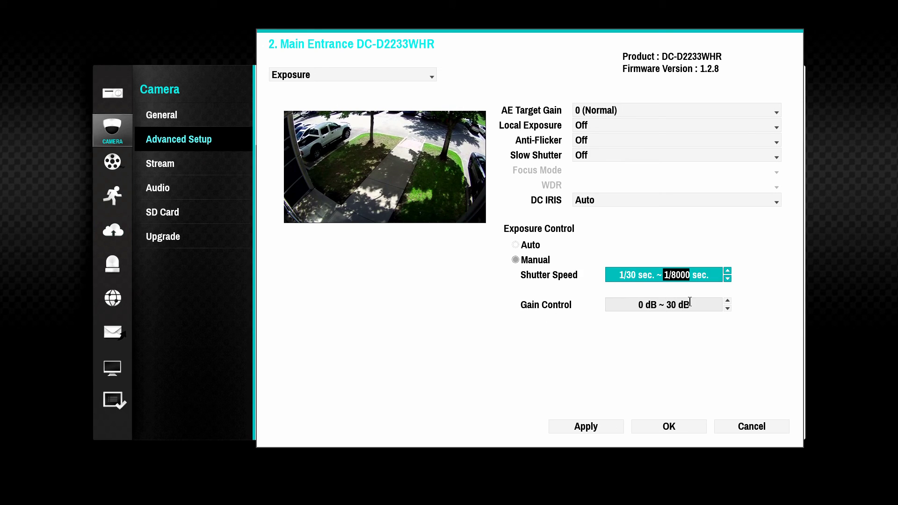
Set Gain Control to 1 dB ~ 25 dB, then switch exposure control back to automatic.
{"action": "left_click", "coordinate": [726, 302]}
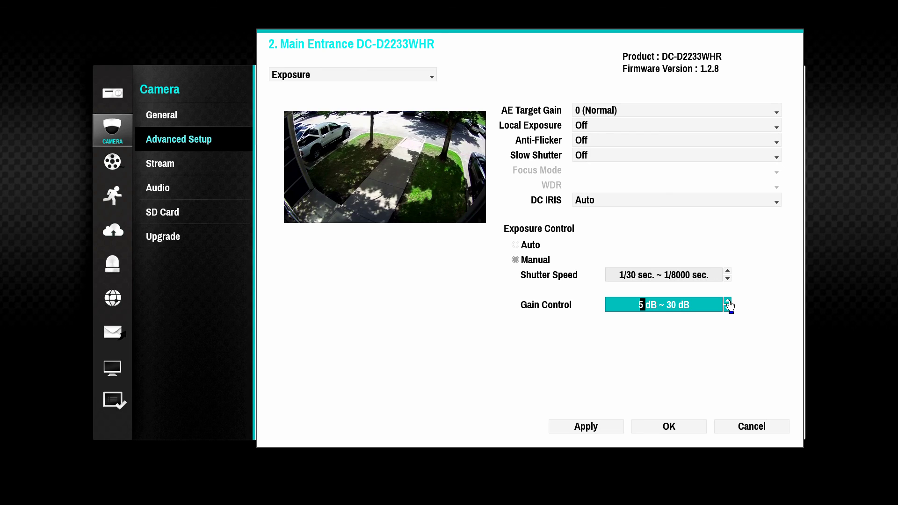
{"action": "left_click", "coordinate": [727, 309]}
{"action": "left_click", "coordinate": [727, 308]}
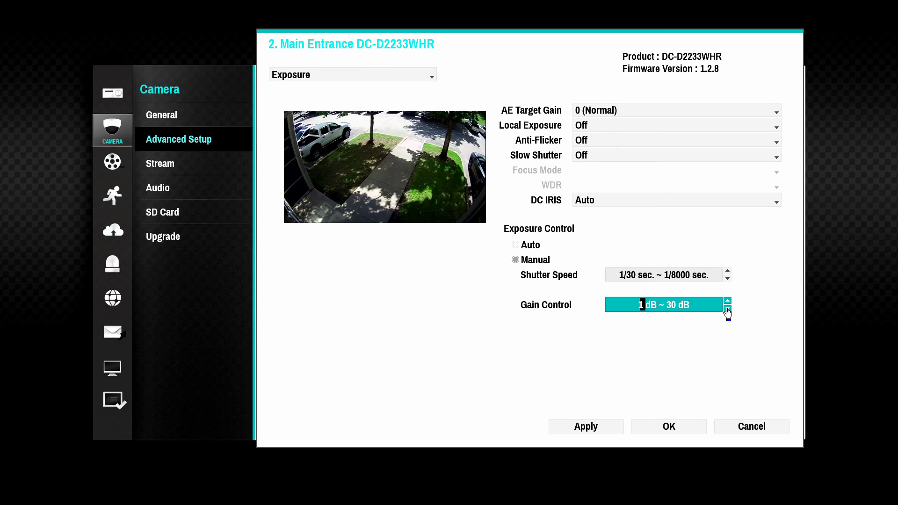
{"action": "left_click", "coordinate": [680, 311]}
{"action": "left_click", "coordinate": [727, 309]}
{"action": "left_click", "coordinate": [728, 309]}
{"action": "left_click", "coordinate": [728, 309]}
{"action": "left_click", "coordinate": [727, 309]}
{"action": "left_click", "coordinate": [728, 309]}
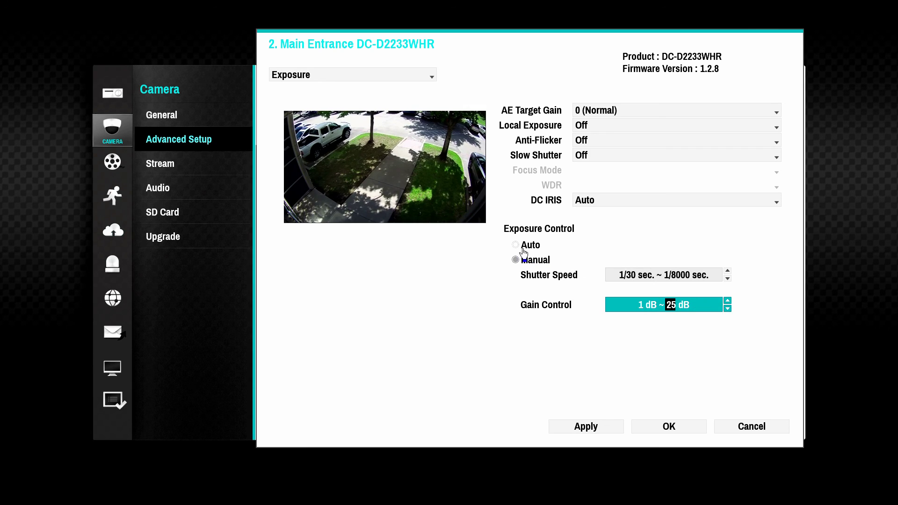
{"action": "left_click", "coordinate": [515, 244]}
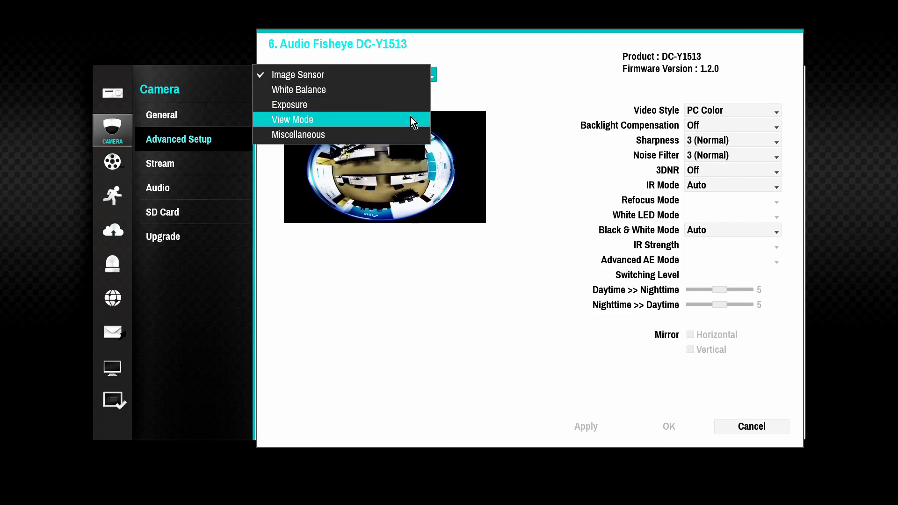
In the fisheye View Mode with Ceiling mounting, try the R4 layout, then apply P1R2.
{"action": "left_click", "coordinate": [404, 119]}
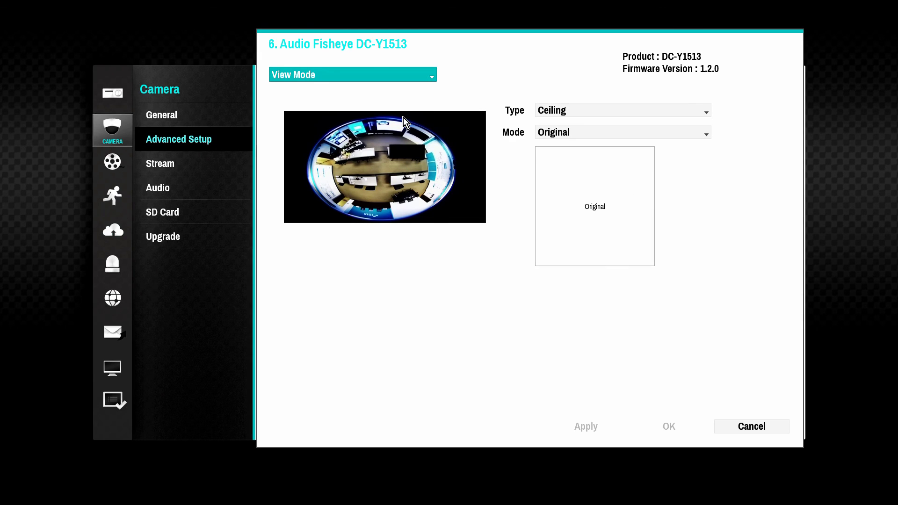
{"action": "left_click", "coordinate": [617, 114]}
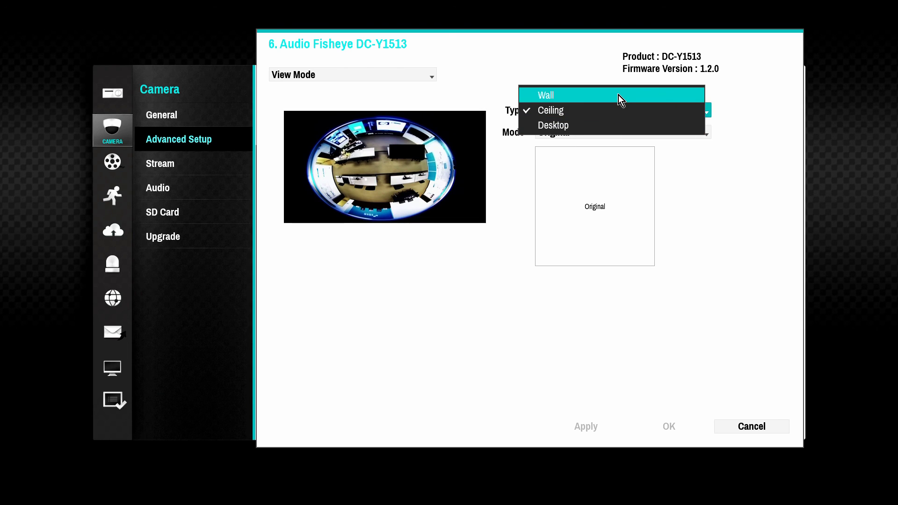
{"action": "left_click", "coordinate": [694, 110]}
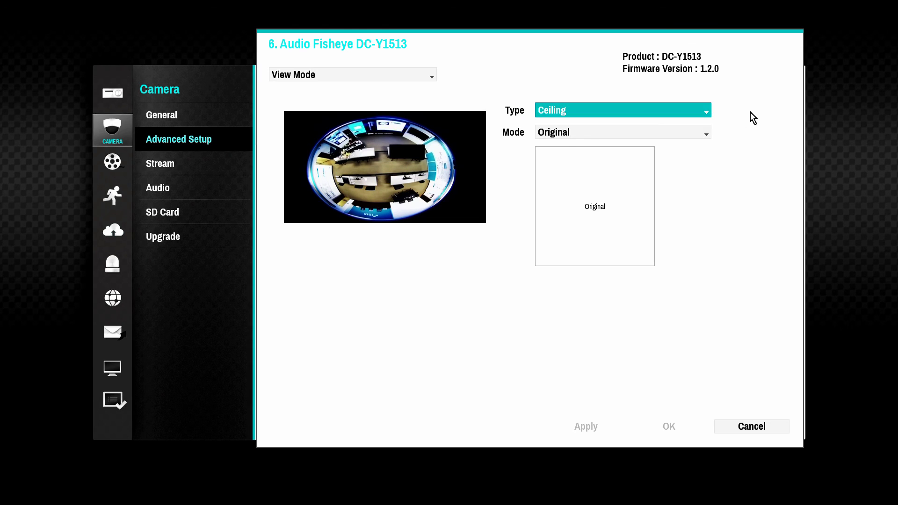
{"action": "left_click", "coordinate": [703, 133]}
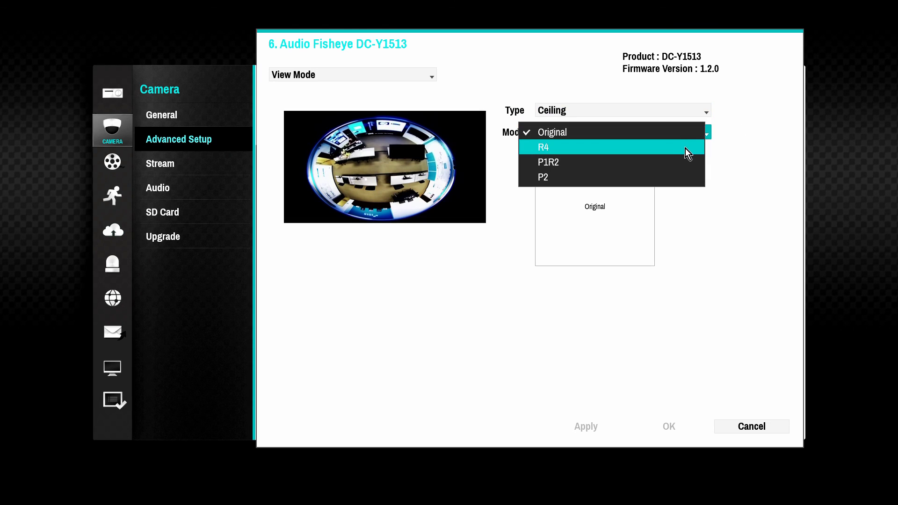
{"action": "left_click", "coordinate": [686, 148]}
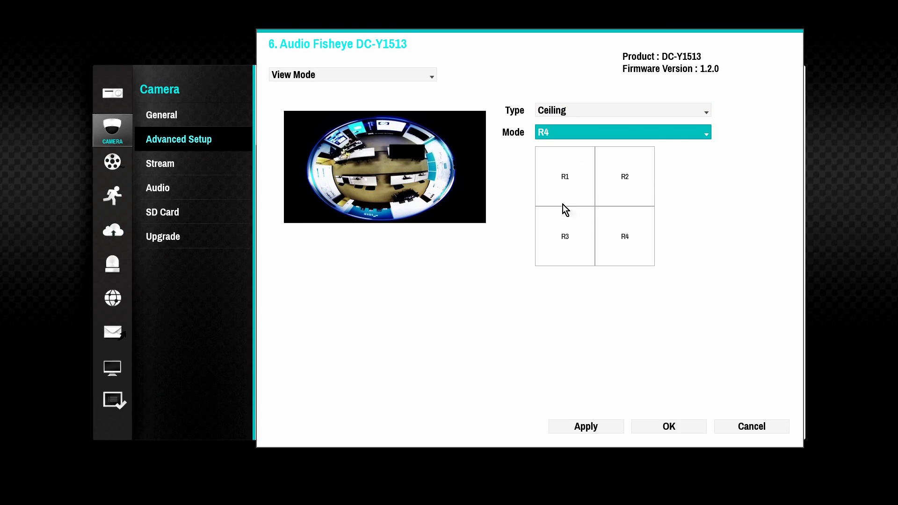
{"action": "left_click", "coordinate": [704, 134]}
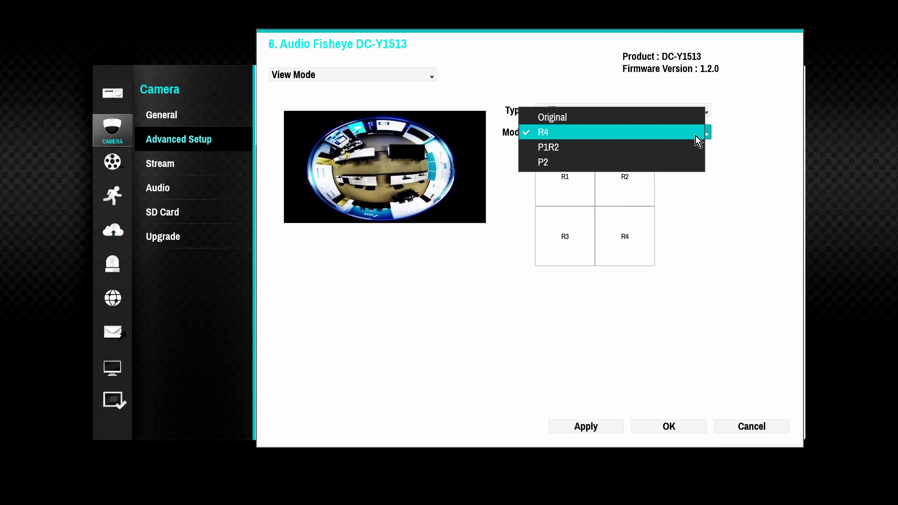
{"action": "left_click", "coordinate": [675, 148]}
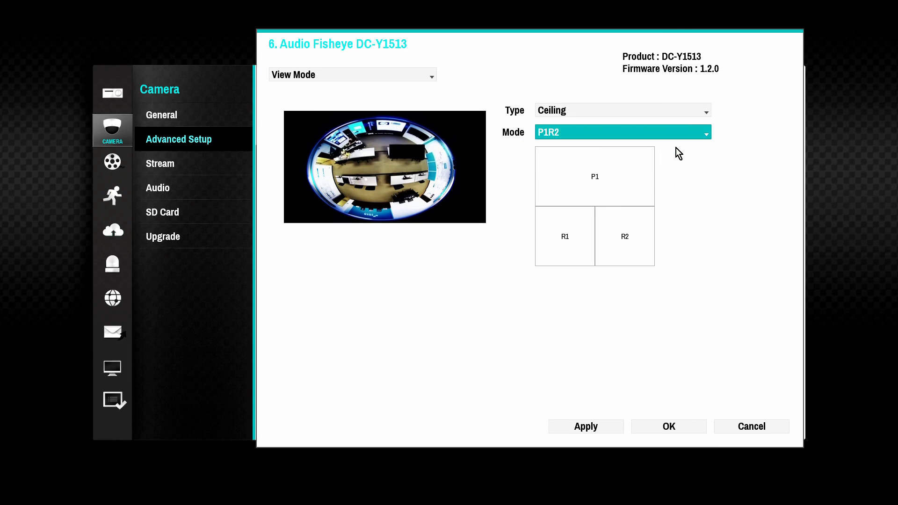
{"action": "left_click", "coordinate": [608, 428]}
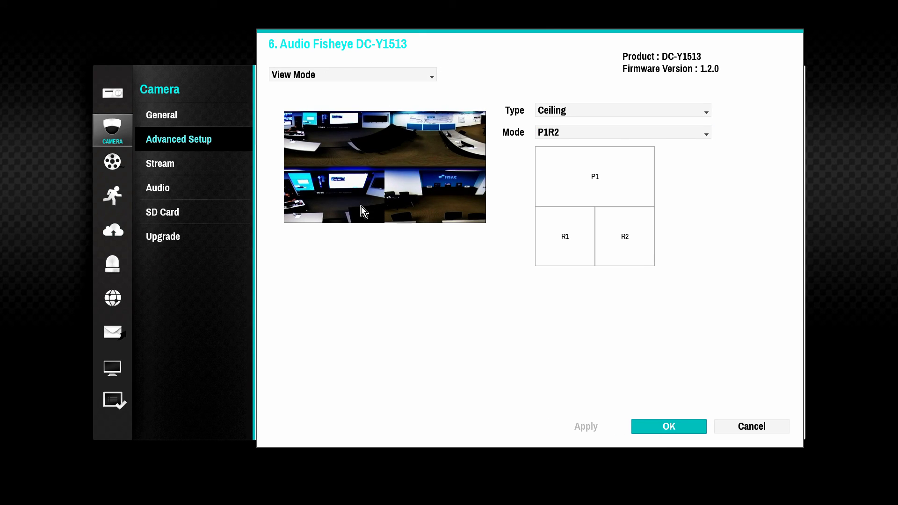
Apply the R4 quad layout, then revert to and apply the Original fisheye view.
{"action": "left_click", "coordinate": [613, 136]}
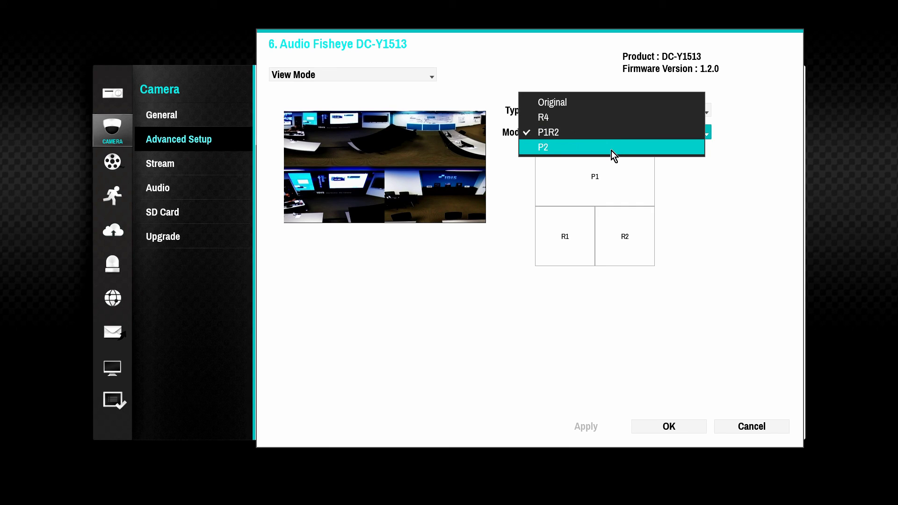
{"action": "left_click", "coordinate": [613, 118]}
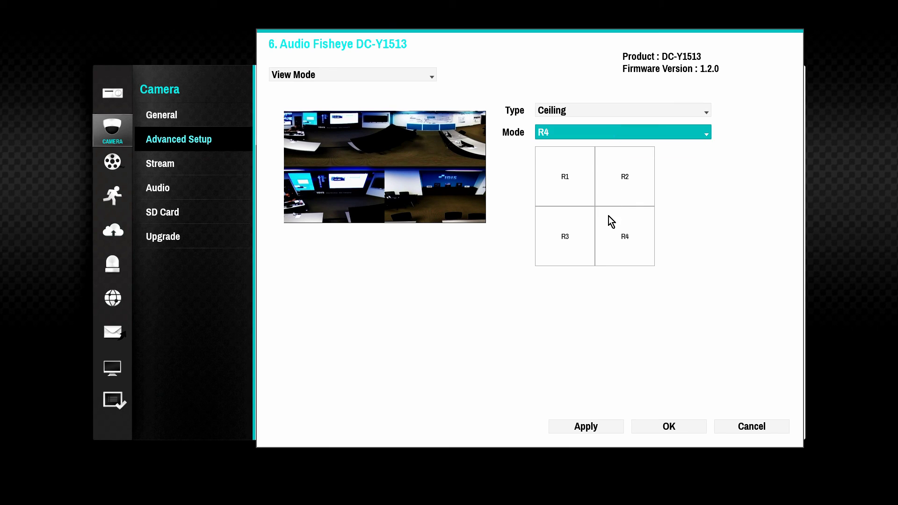
{"action": "left_click", "coordinate": [601, 428]}
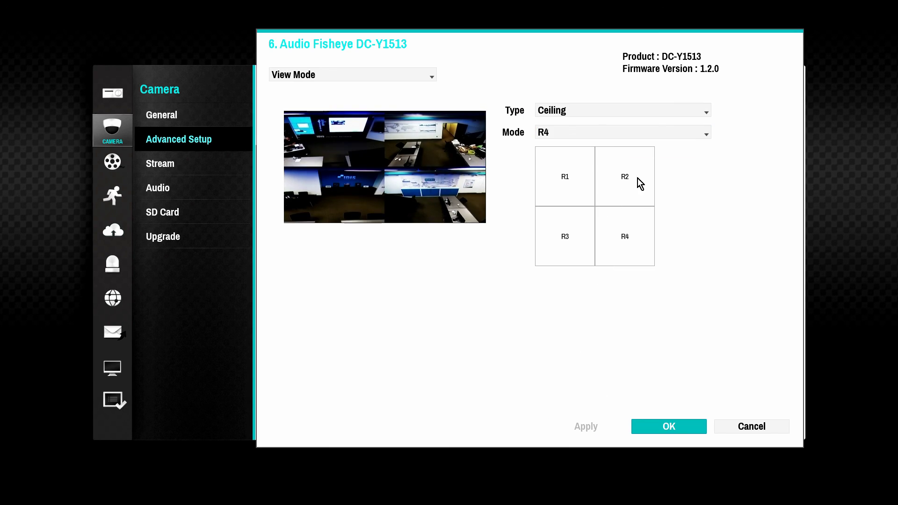
{"action": "left_click", "coordinate": [682, 129]}
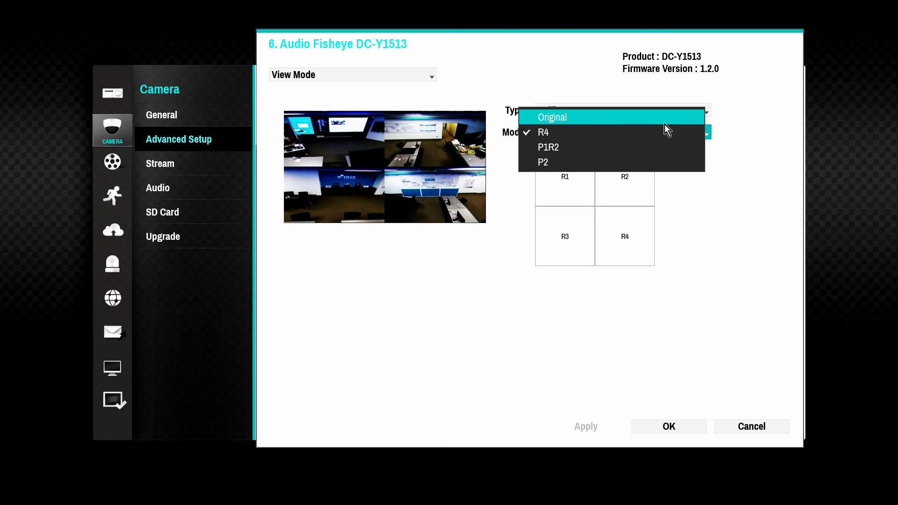
{"action": "left_click", "coordinate": [663, 121]}
{"action": "left_click", "coordinate": [597, 426]}
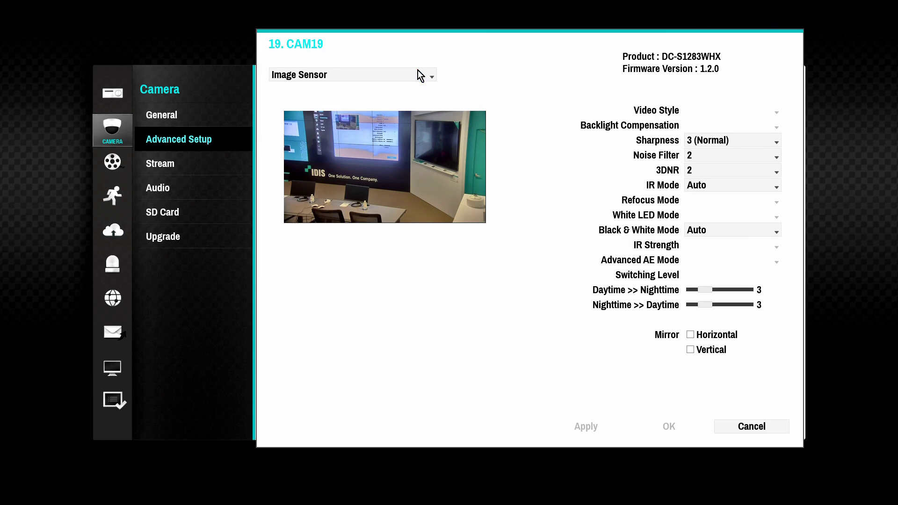
Show CAM19's Miscellaneous settings and its Image Stabilizer choices.
{"action": "left_click", "coordinate": [417, 70]}
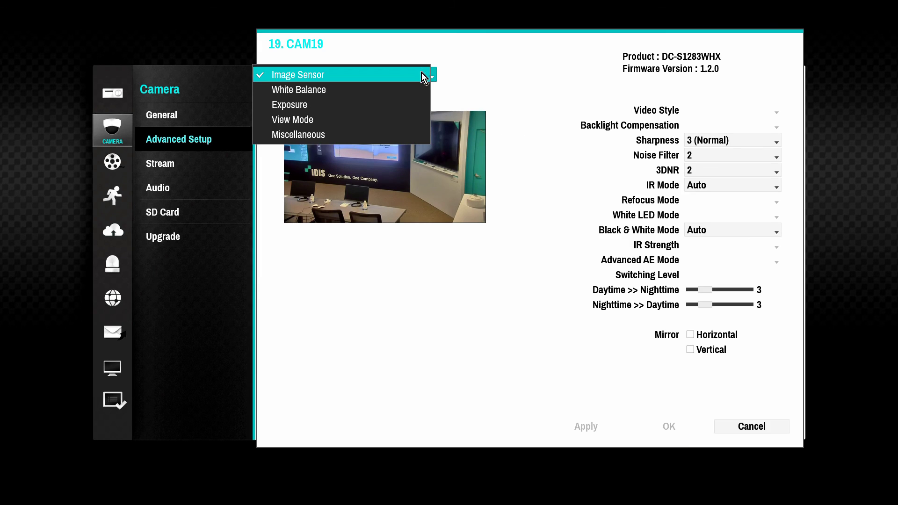
{"action": "left_click", "coordinate": [383, 135]}
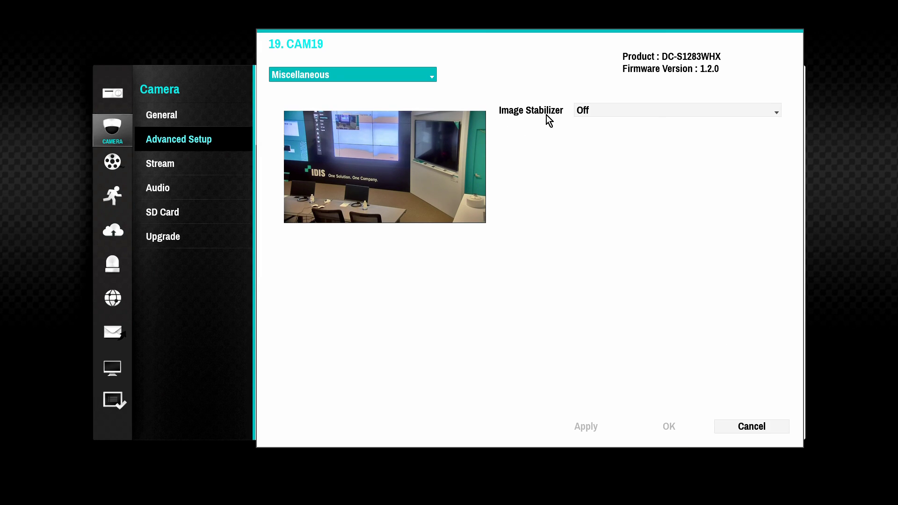
{"action": "left_click", "coordinate": [662, 112]}
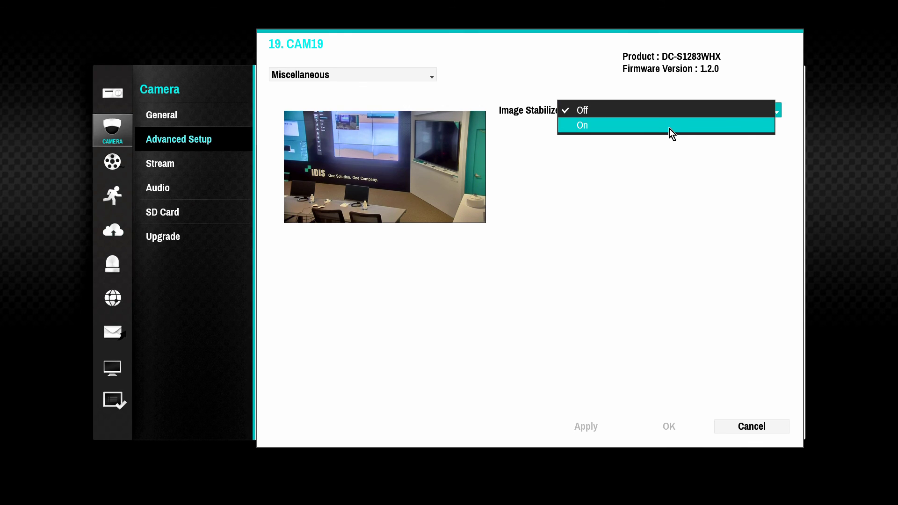